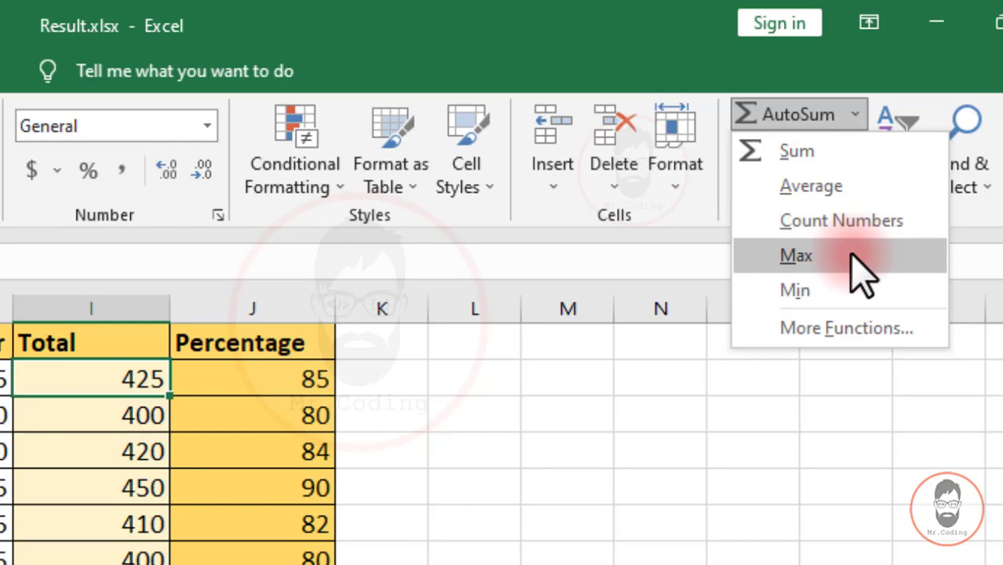
pyautogui.click(407, 438)
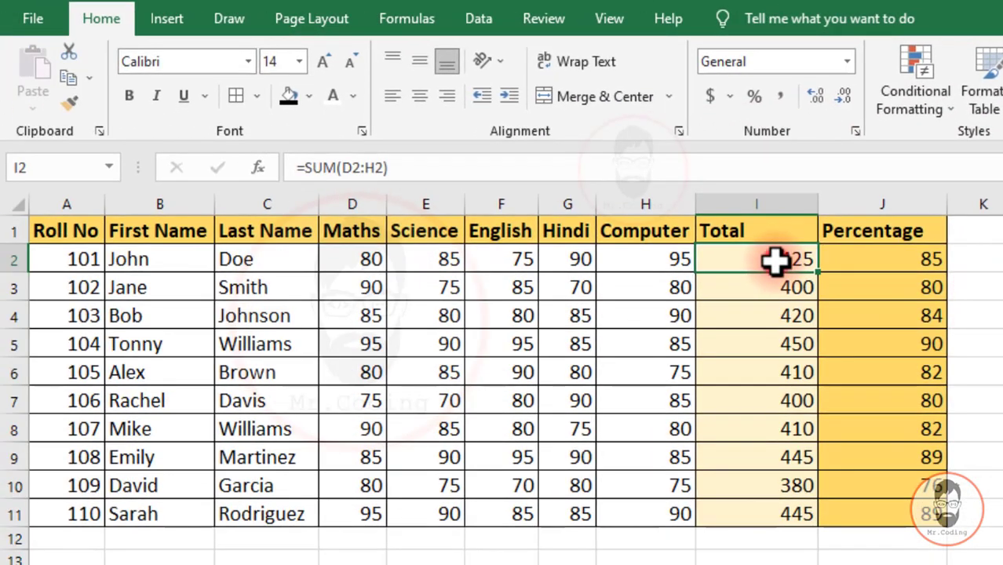
pyautogui.doubleClick(776, 262)
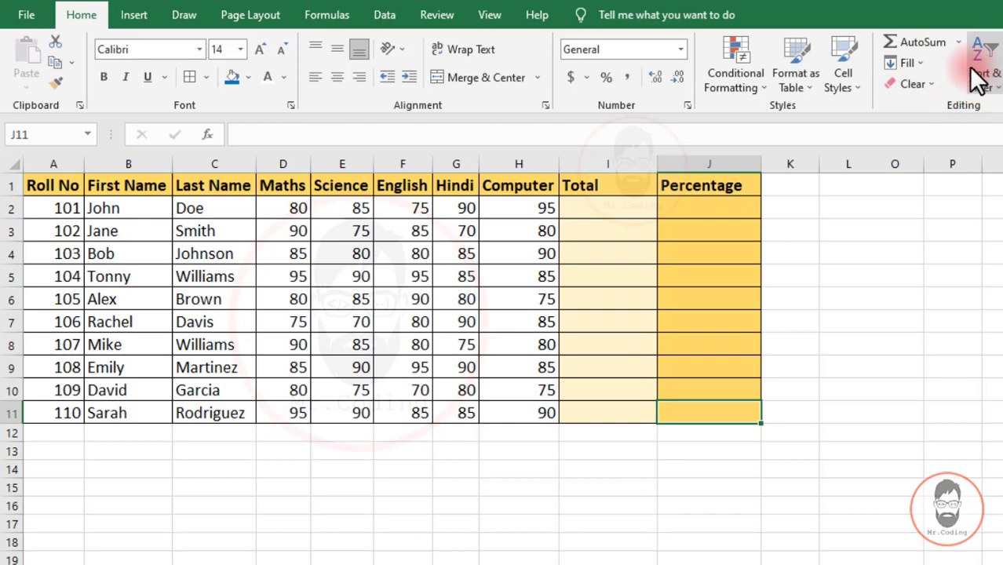
pyautogui.click(602, 217)
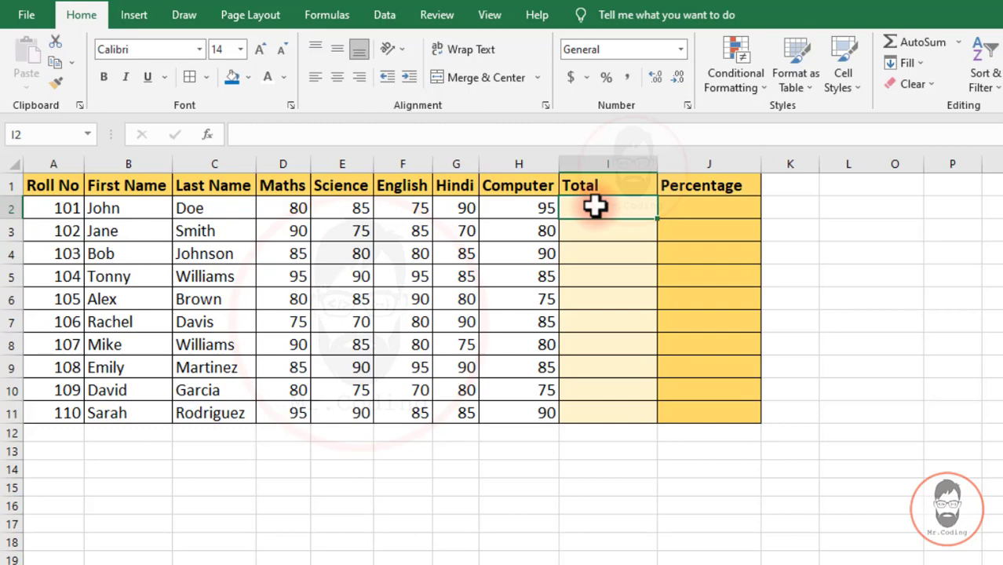
pyautogui.click(955, 320)
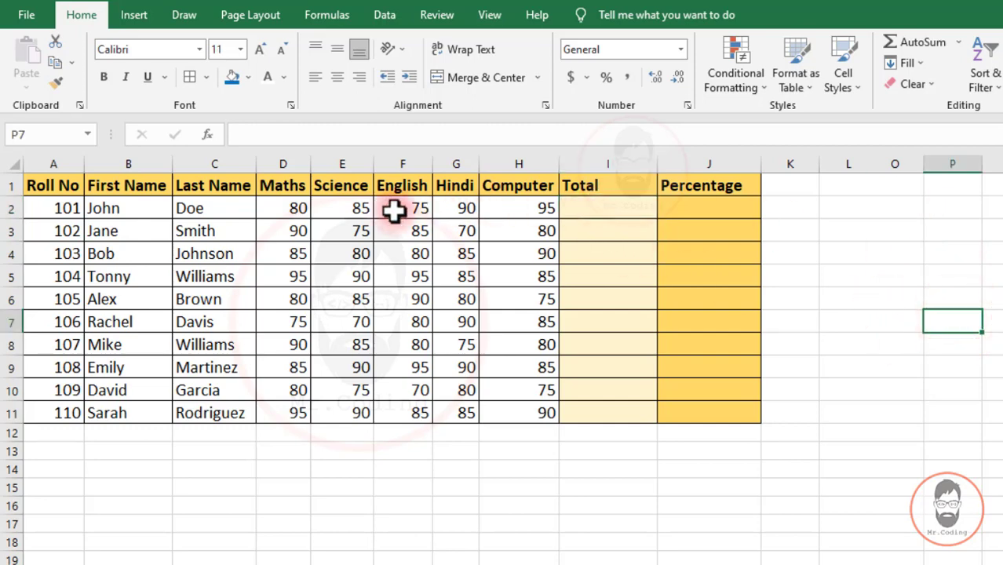
pyautogui.moveTo(292, 208); pyautogui.dragTo(494, 212)
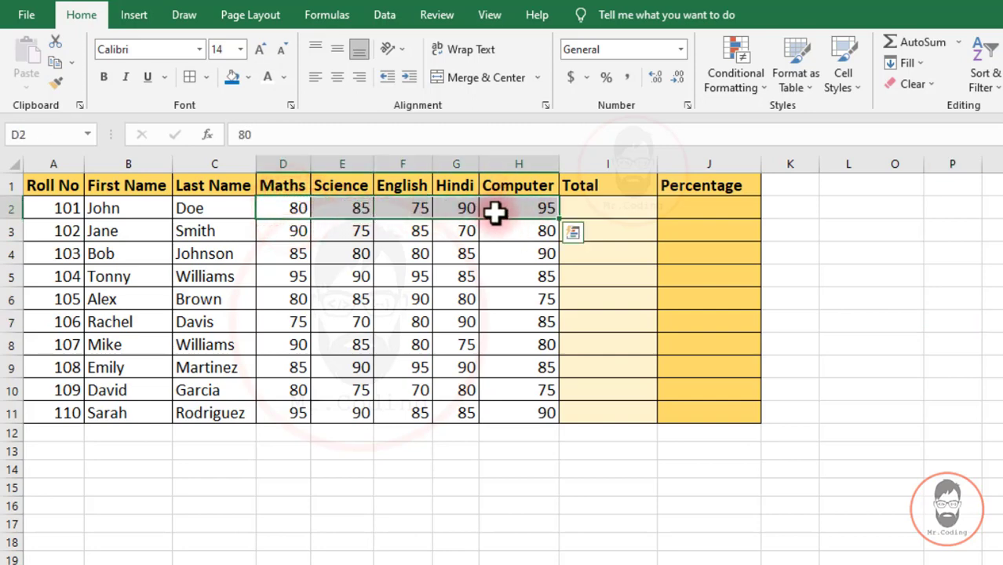
# - Total the first student's marks in cell I2 with AutoSum, reselecting D2:H2 as the range to add
pyautogui.click(605, 205)
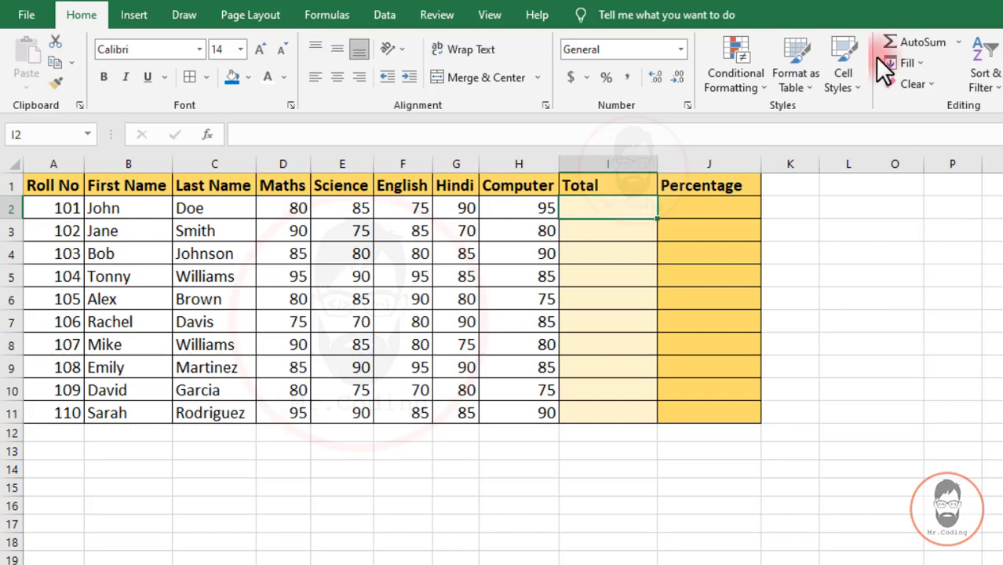
pyautogui.click(905, 41)
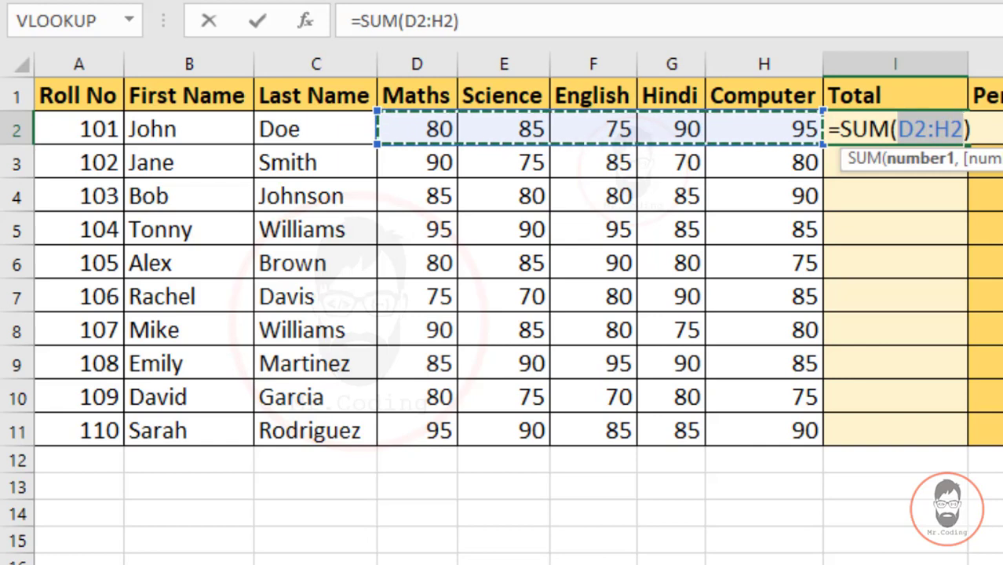
pyautogui.write('D2')
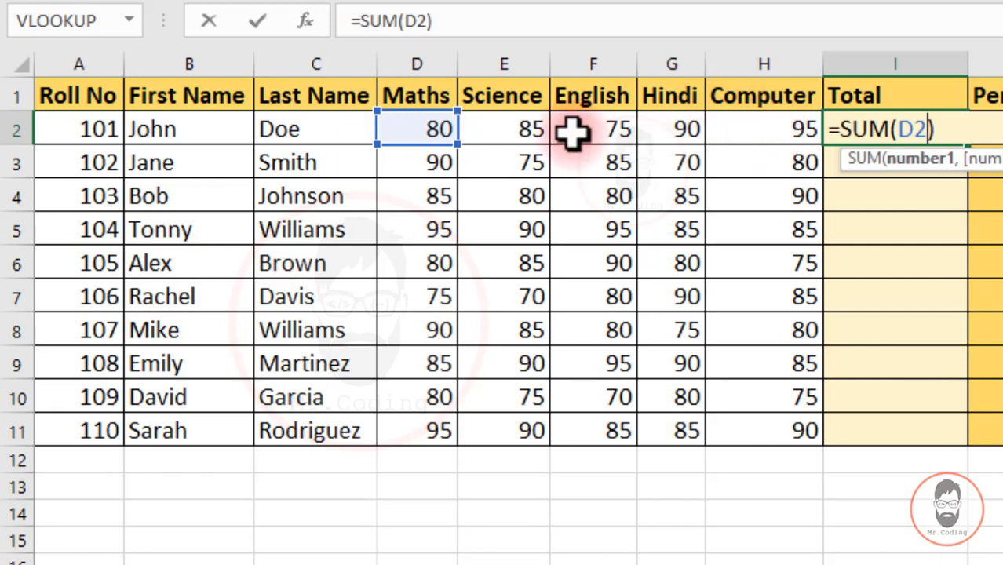
pyautogui.doubleClick(918, 139)
pyautogui.press('BackSpace')
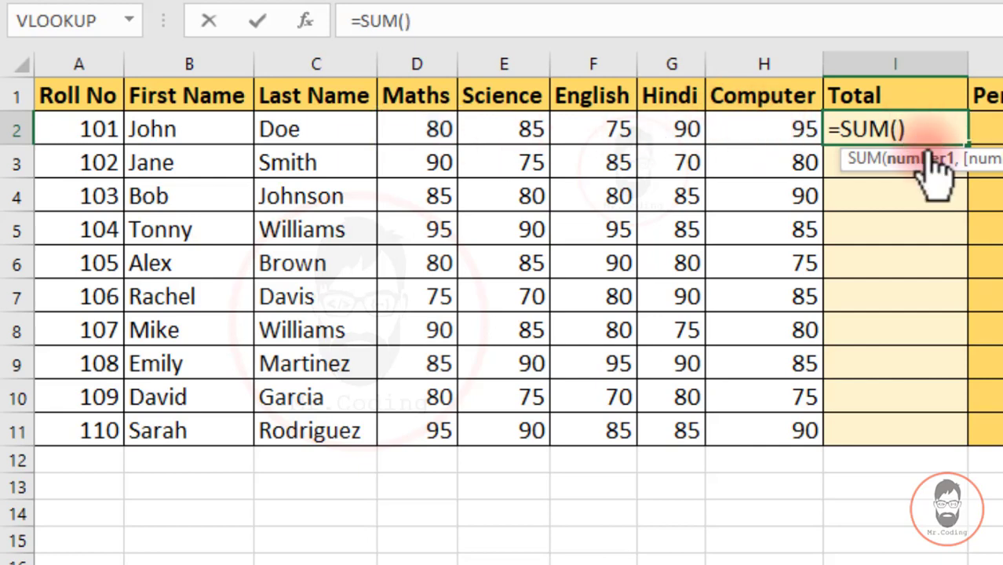
pyautogui.click(420, 134)
pyautogui.moveTo(420, 134); pyautogui.dragTo(771, 134)
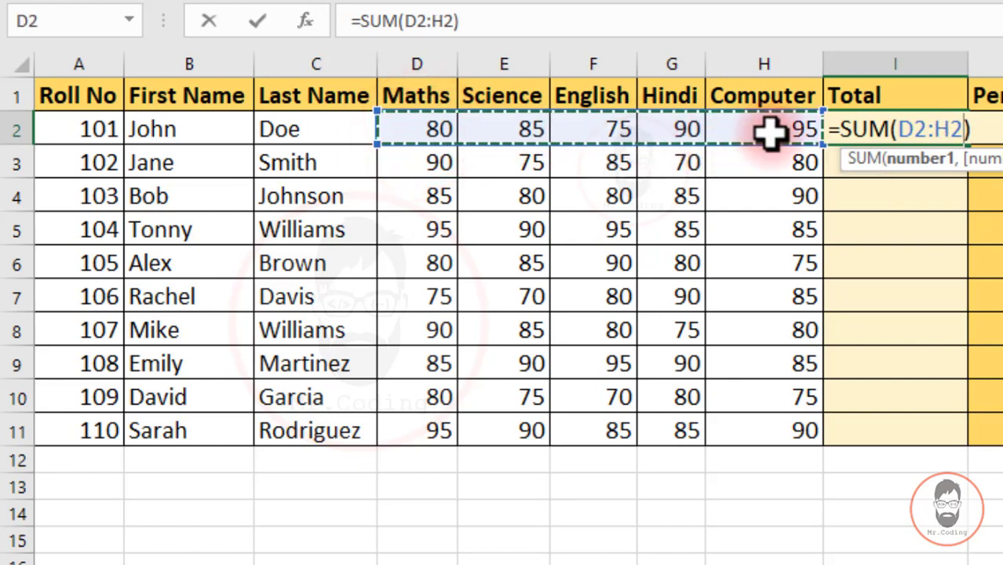
pyautogui.press('Return')
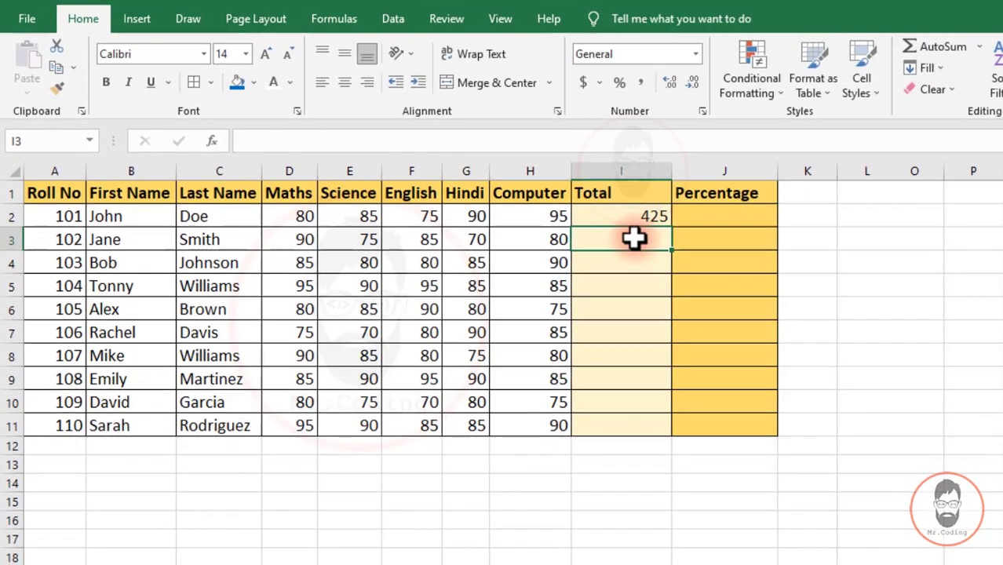
# - Total the next two students' marks with AutoSum, summing D3:H3 in I3 and D4:H4 in I4
pyautogui.click(926, 45)
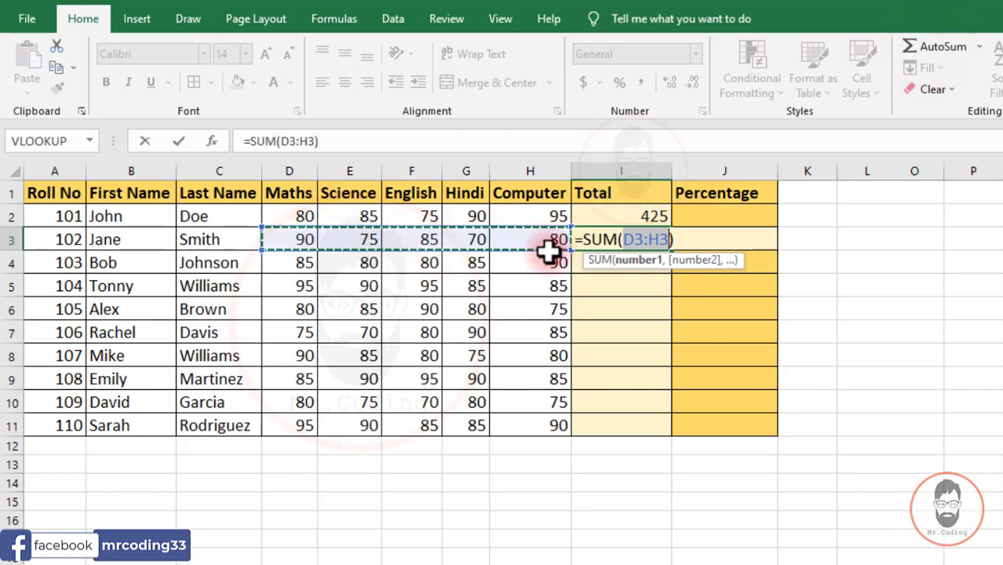
pyautogui.press('Return')
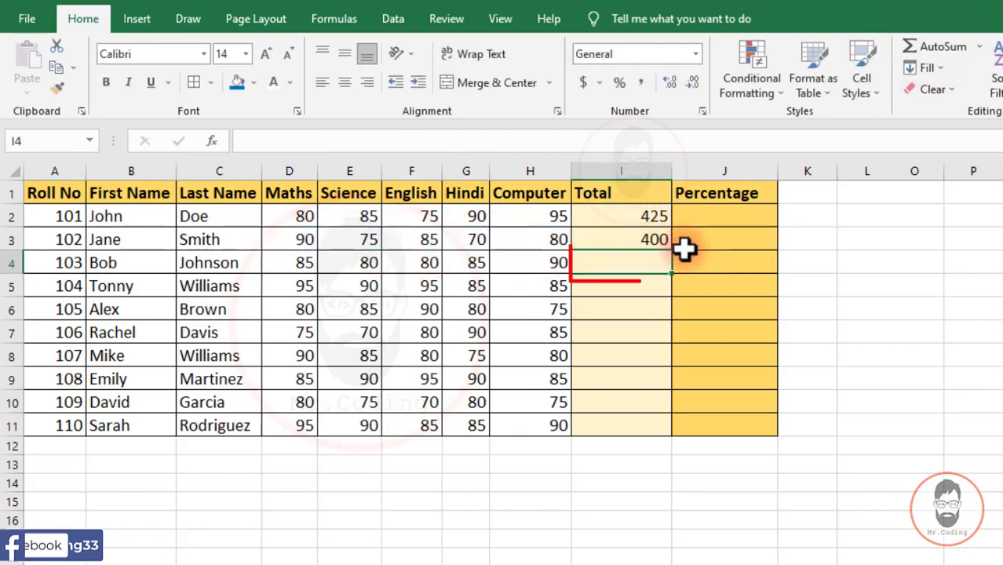
pyautogui.click(913, 45)
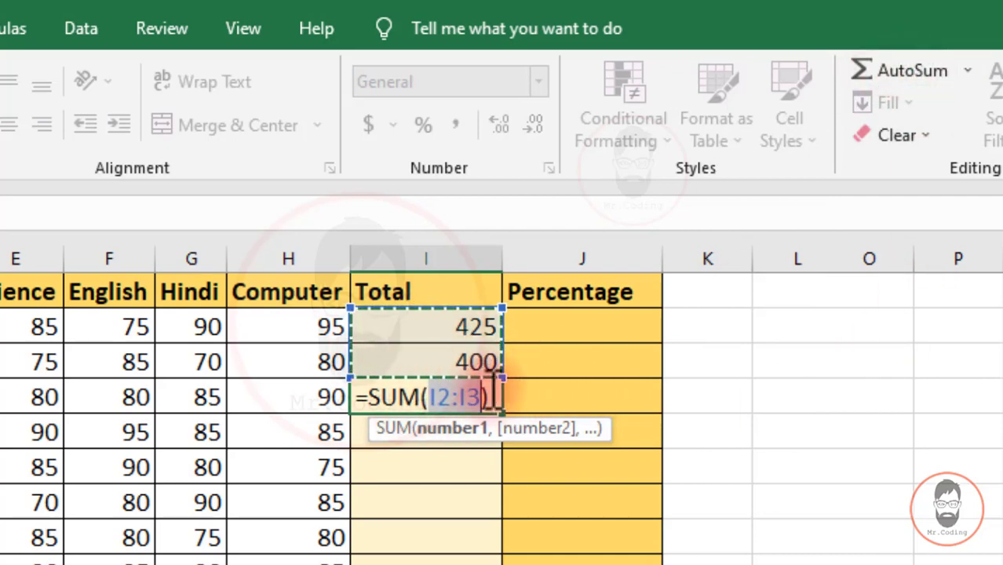
pyautogui.moveTo(454, 407); pyautogui.dragTo(518, 390)
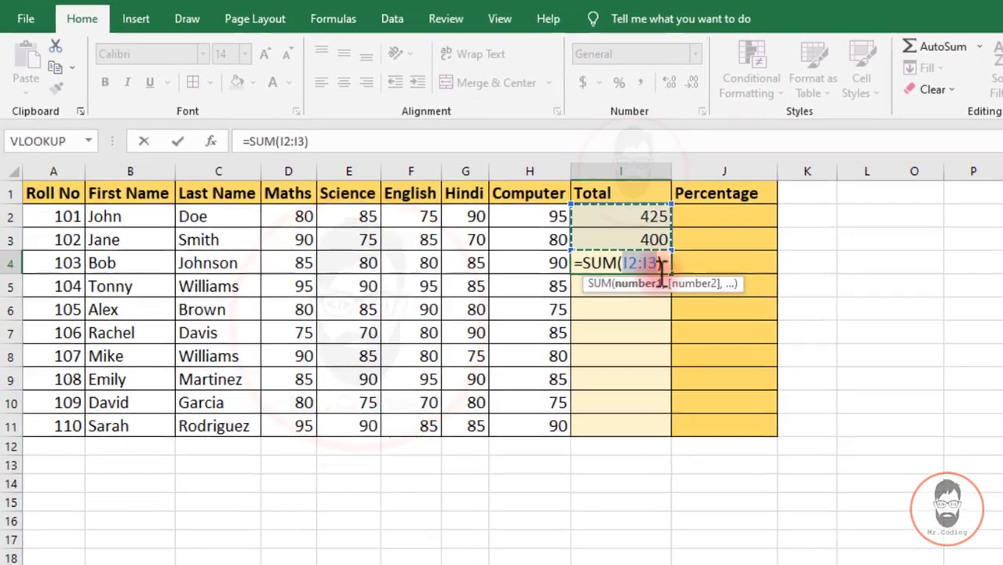
pyautogui.moveTo(433, 397); pyautogui.dragTo(457, 398)
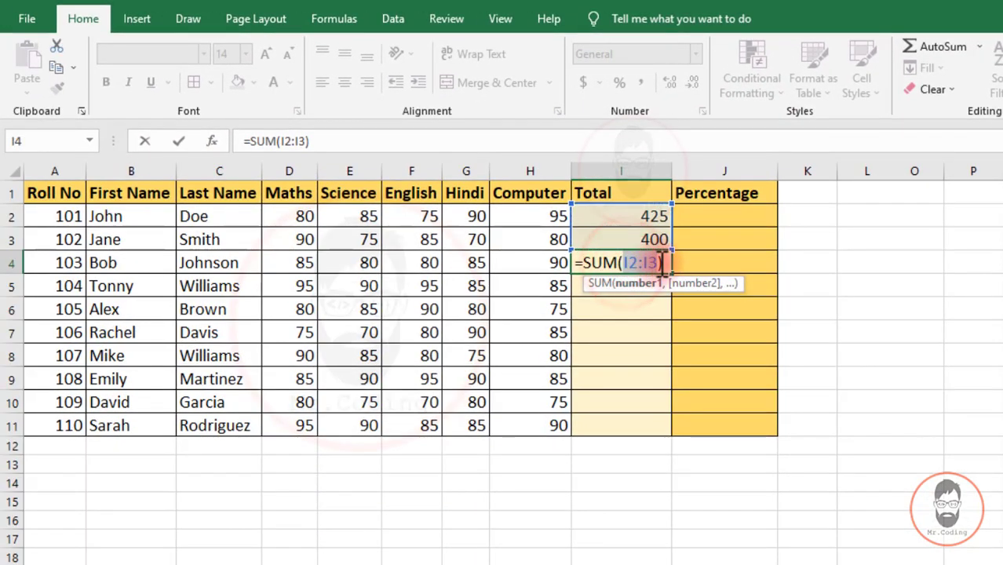
pyautogui.press('BackSpace')
pyautogui.moveTo(296, 263); pyautogui.dragTo(519, 265)
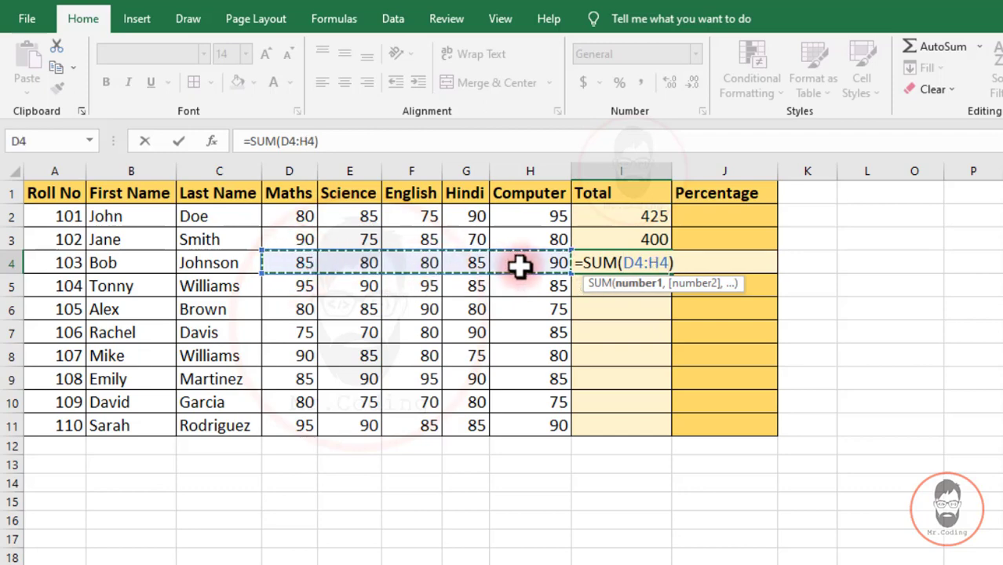
pyautogui.press('Return')
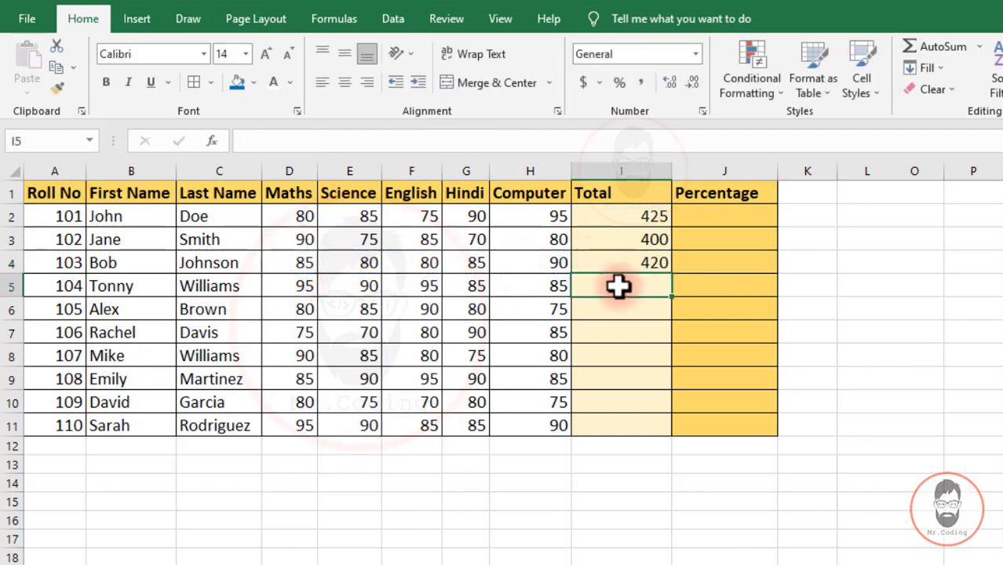
# - Clear the three totals in cells I2:I4
pyautogui.click(928, 44)
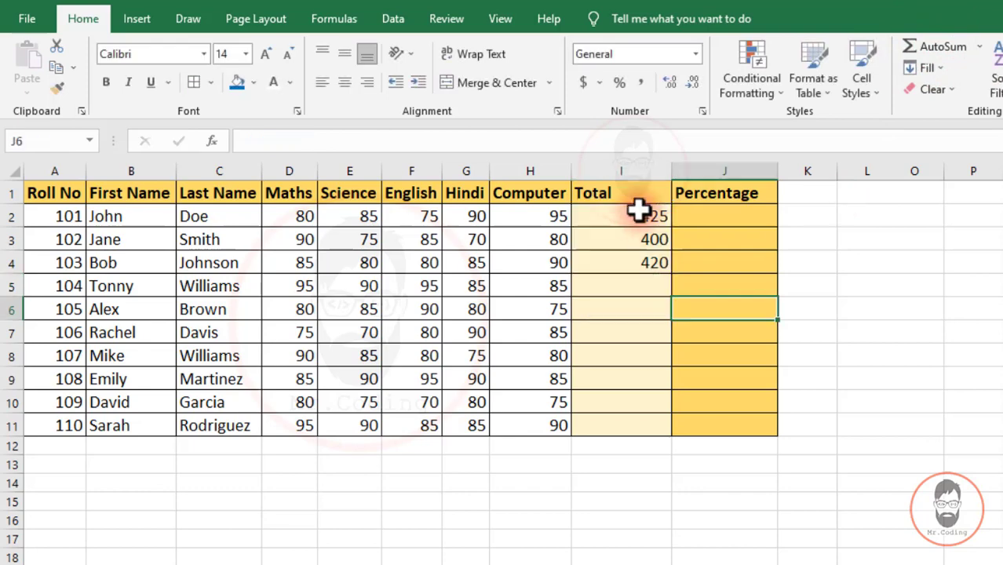
pyautogui.moveTo(639, 212); pyautogui.dragTo(632, 264)
pyautogui.press('Delete')
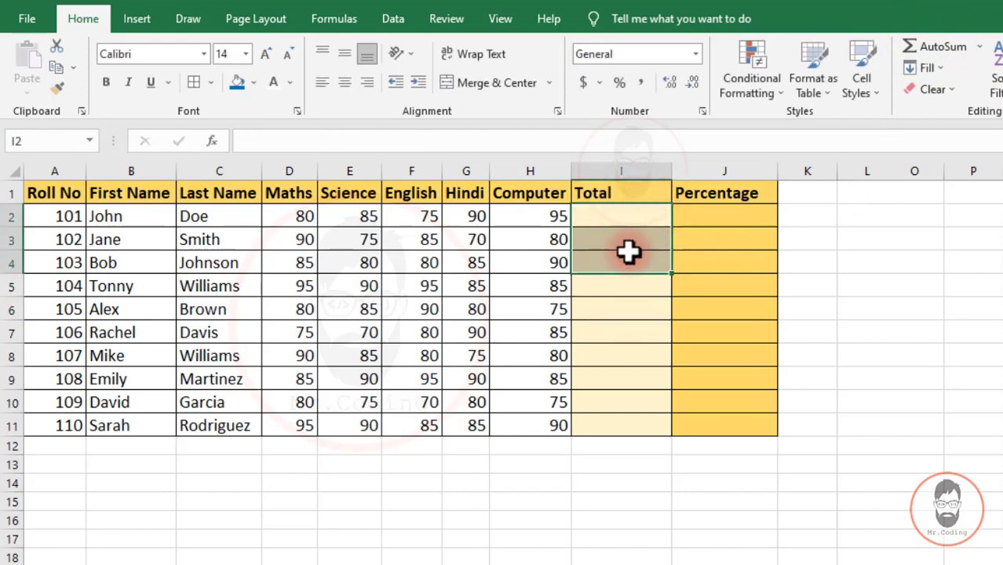
# - Apply AutoSum to the whole range I2:I11 at once and check the formula in I4
pyautogui.moveTo(623, 212); pyautogui.dragTo(619, 426)
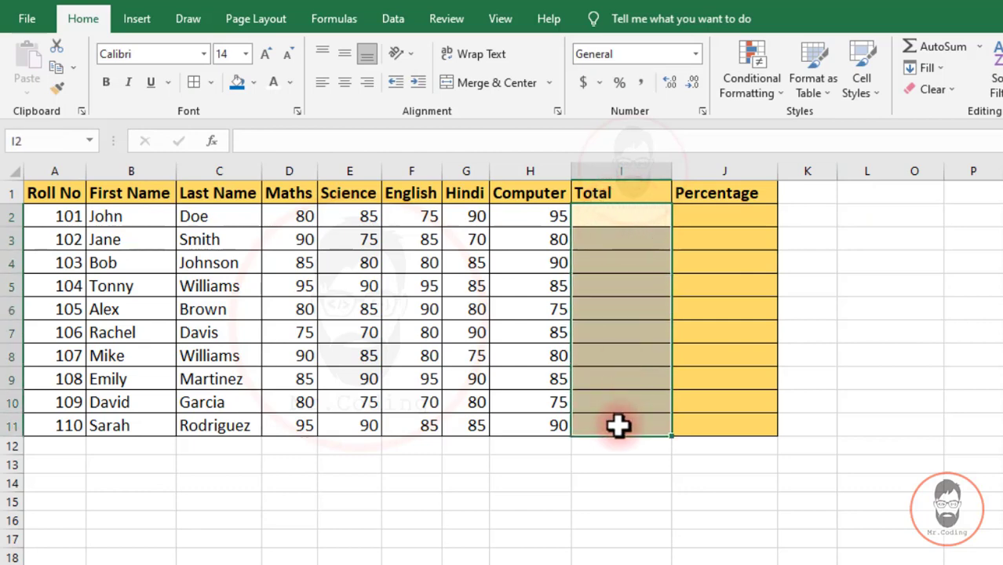
pyautogui.click(943, 47)
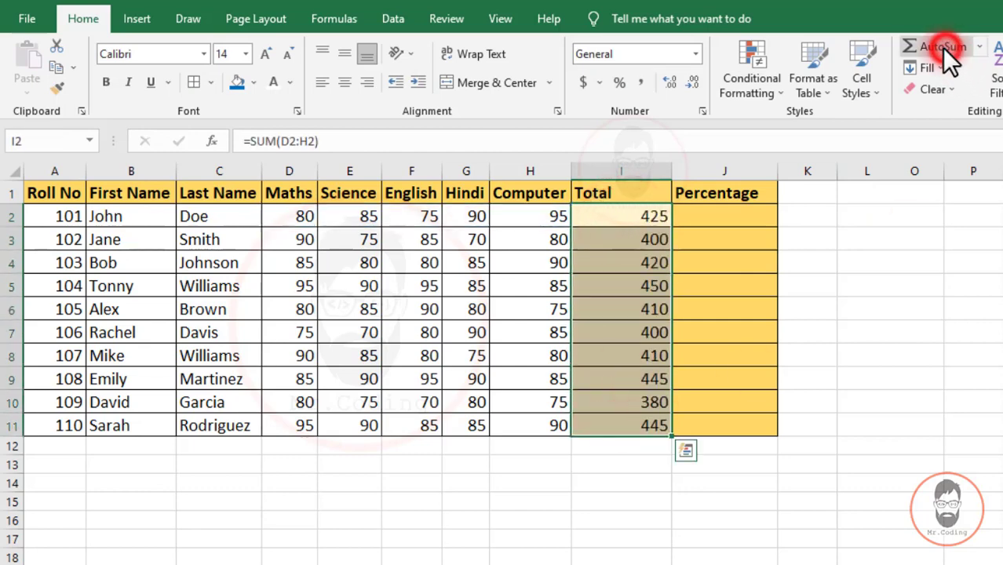
pyautogui.click(641, 263)
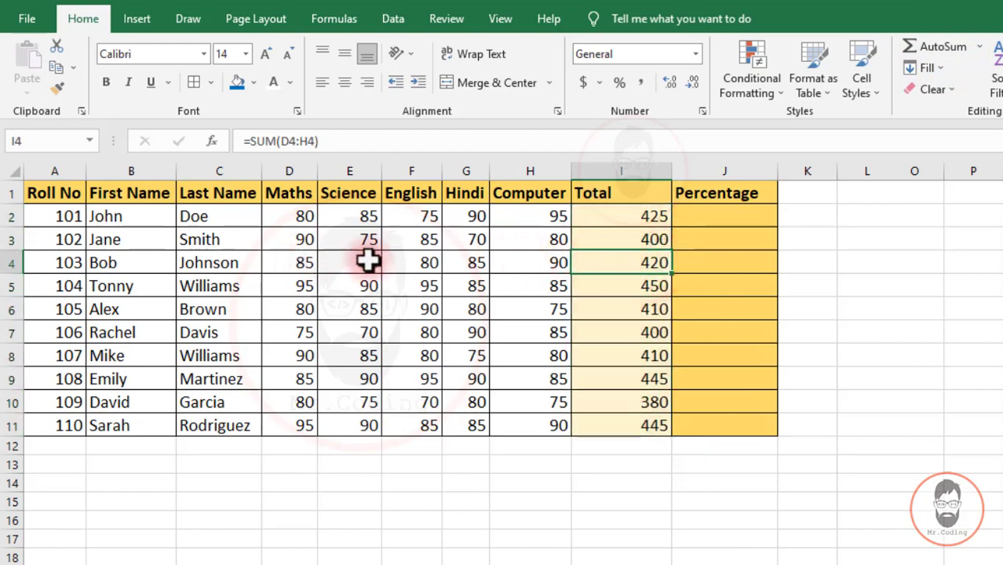
pyautogui.click(300, 263)
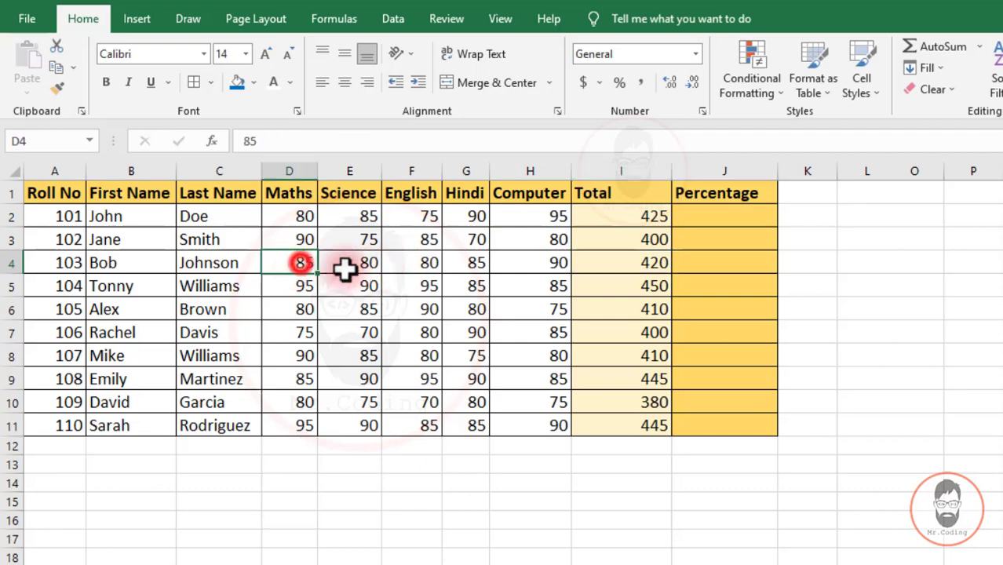
pyautogui.doubleClick(632, 264)
pyautogui.press('Escape')
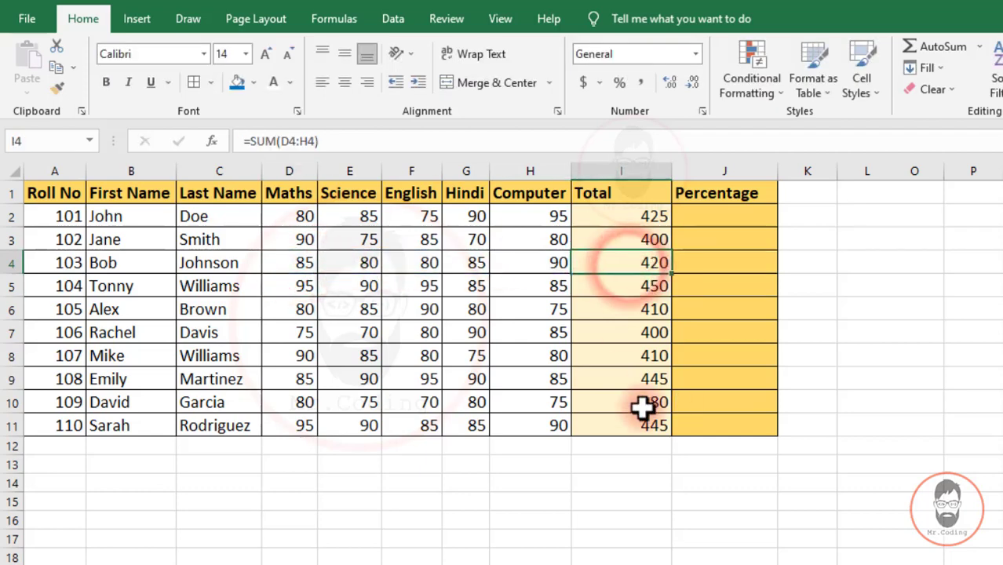
# - Clear all the totals in the Total column, cells I2:I11
pyautogui.click(632, 218)
pyautogui.moveTo(632, 262); pyautogui.dragTo(632, 427)
pyautogui.press('Delete')
pyautogui.click(642, 220)
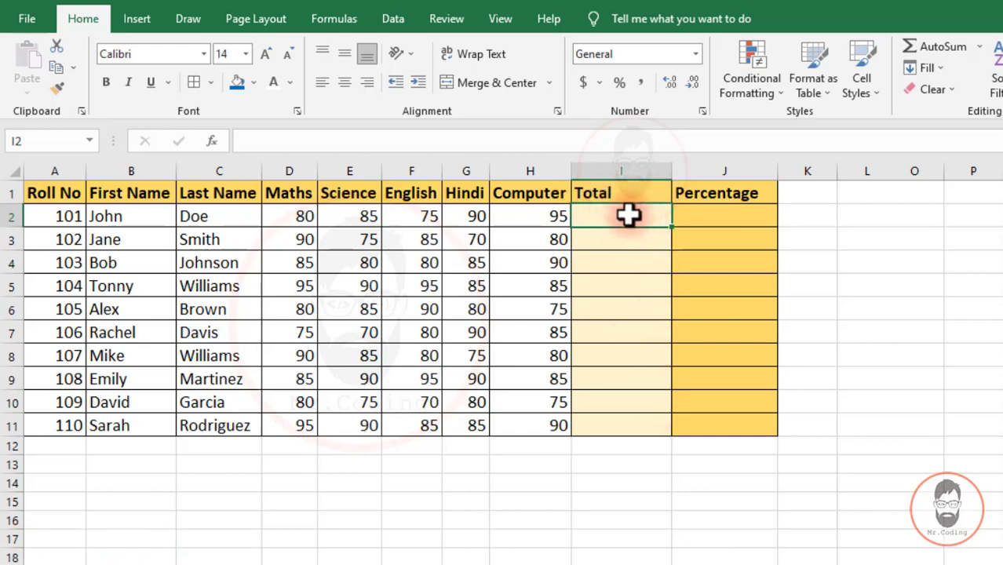
# - Fill the Total column I2:I11 with each student's row sum using AutoSum
pyautogui.moveTo(628, 216); pyautogui.dragTo(618, 423)
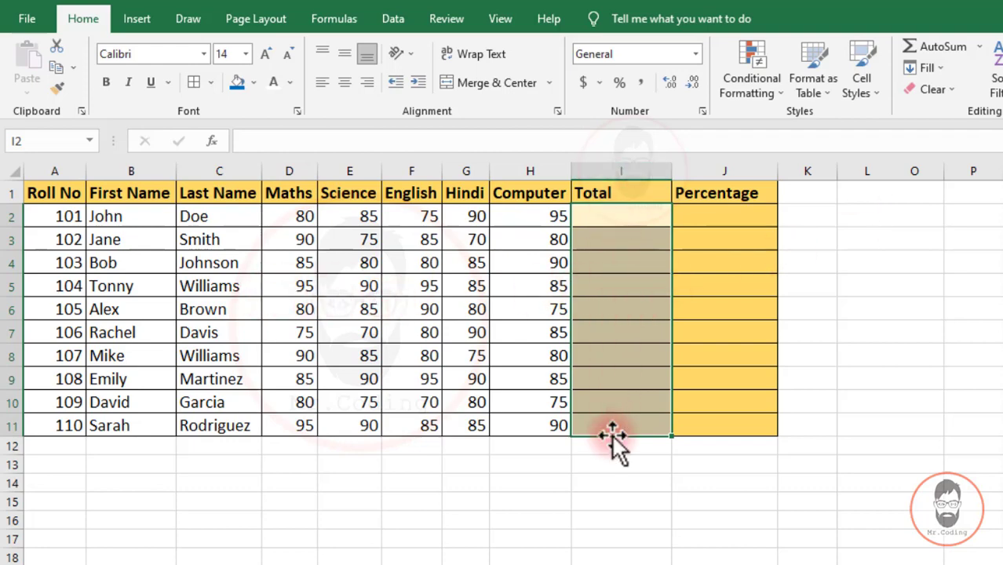
pyautogui.click(934, 47)
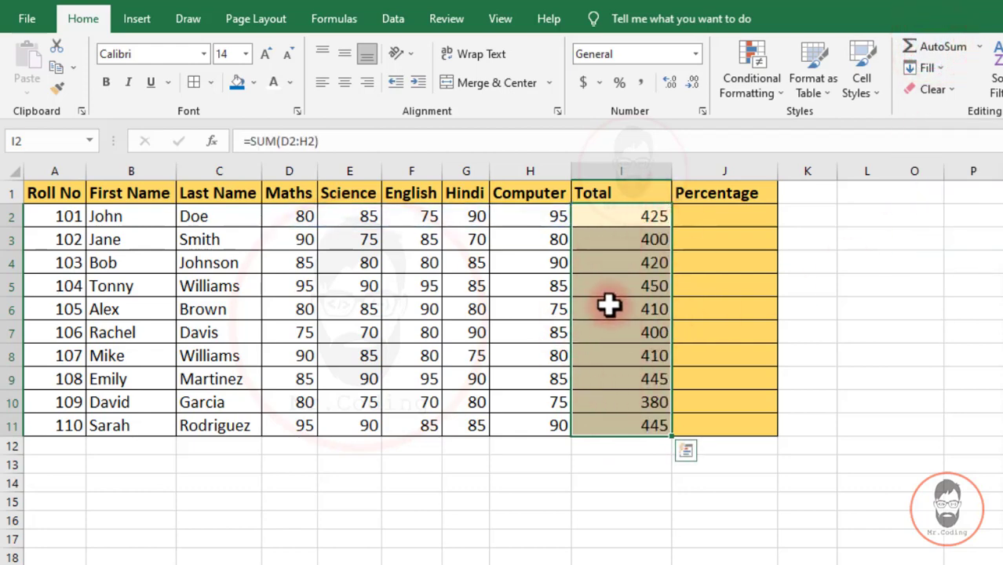
pyautogui.click(615, 247)
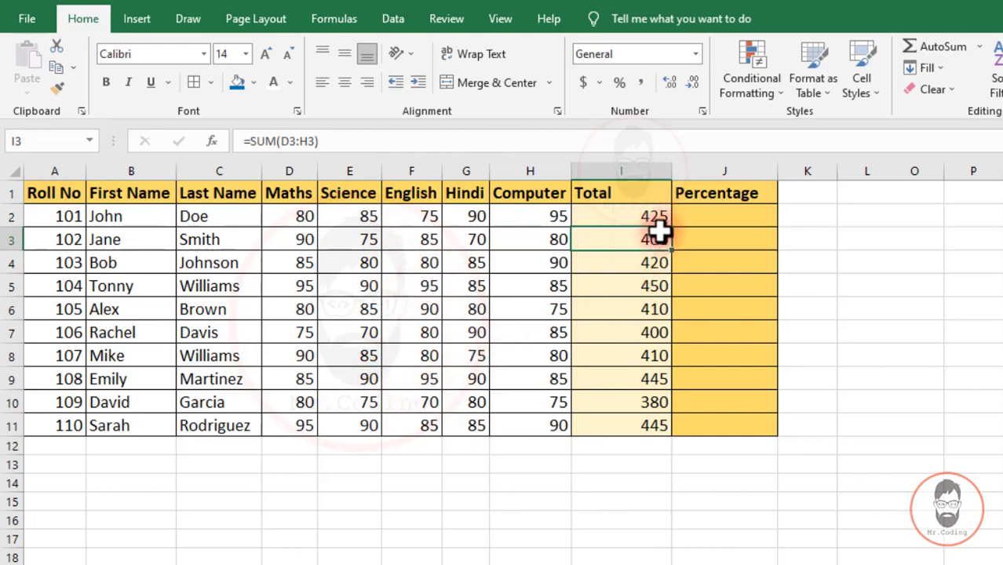
# - Try Computer marks of 100 and 0 in cell H2 to test whether the first student's total recalculates
pyautogui.click(554, 215)
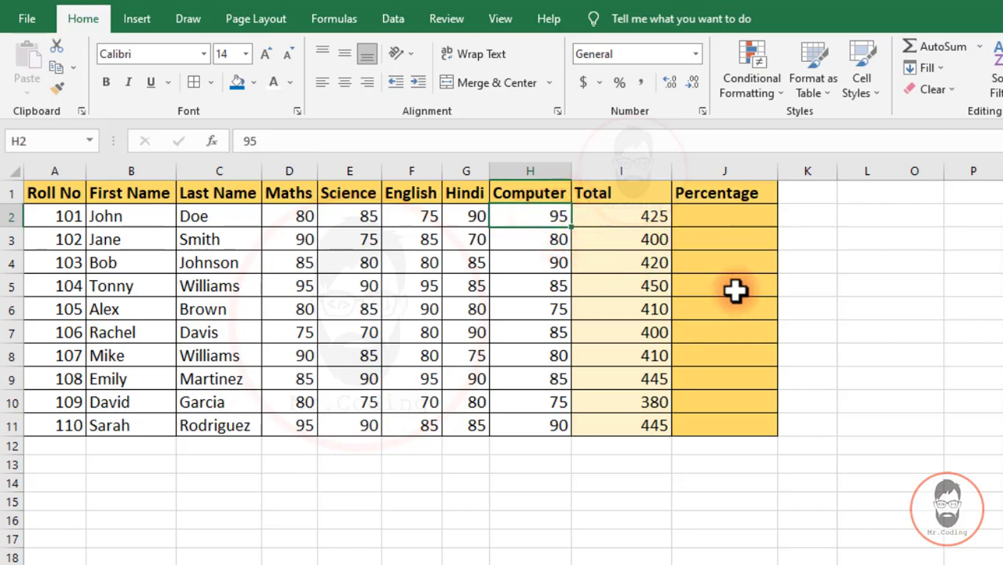
pyautogui.write('100')
pyautogui.press('Return')
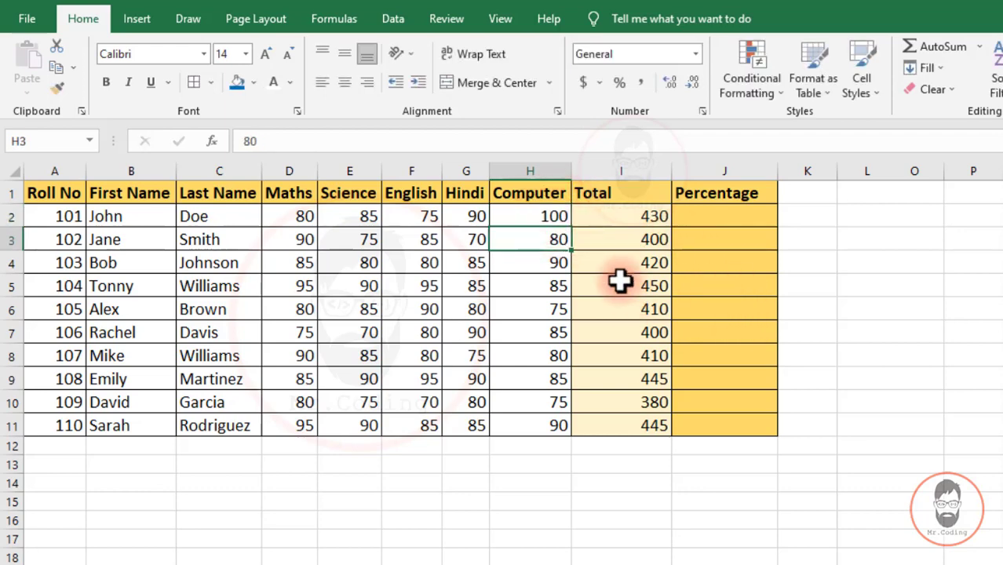
pyautogui.click(520, 206)
pyautogui.write('0')
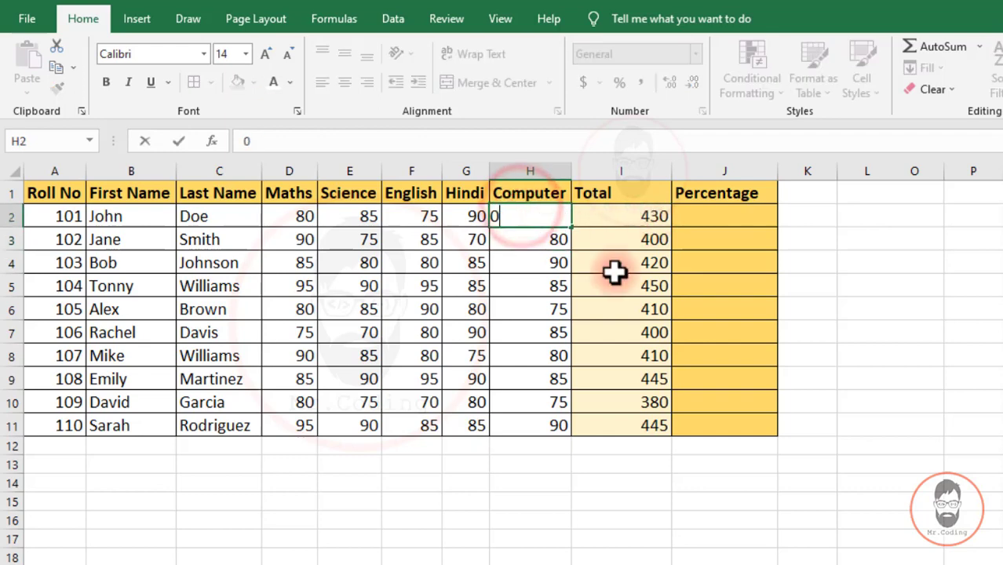
pyautogui.press('Return')
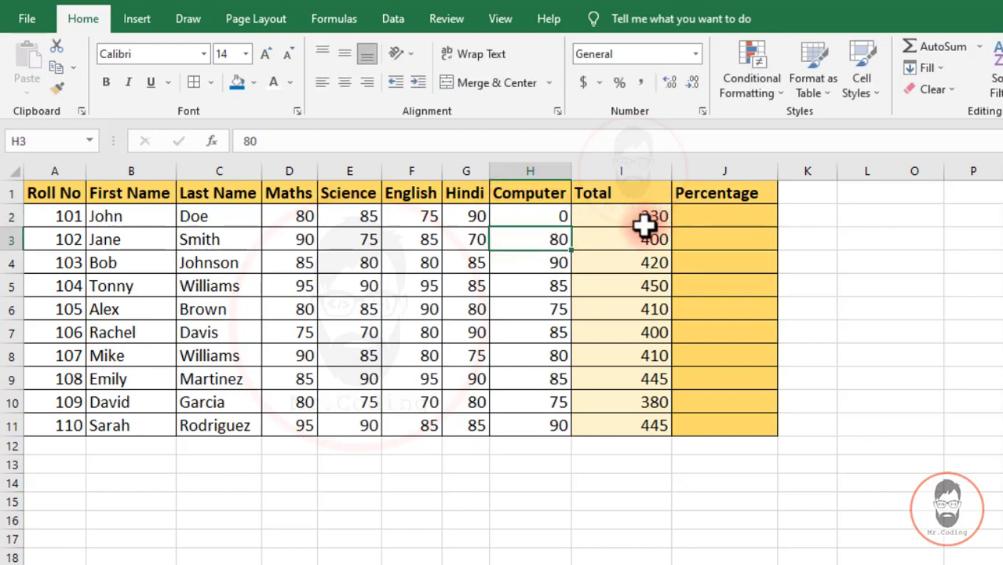
# - Set the first student's Computer mark in H2 back to 95
pyautogui.click(561, 218)
pyautogui.write('95')
pyautogui.press('Return')
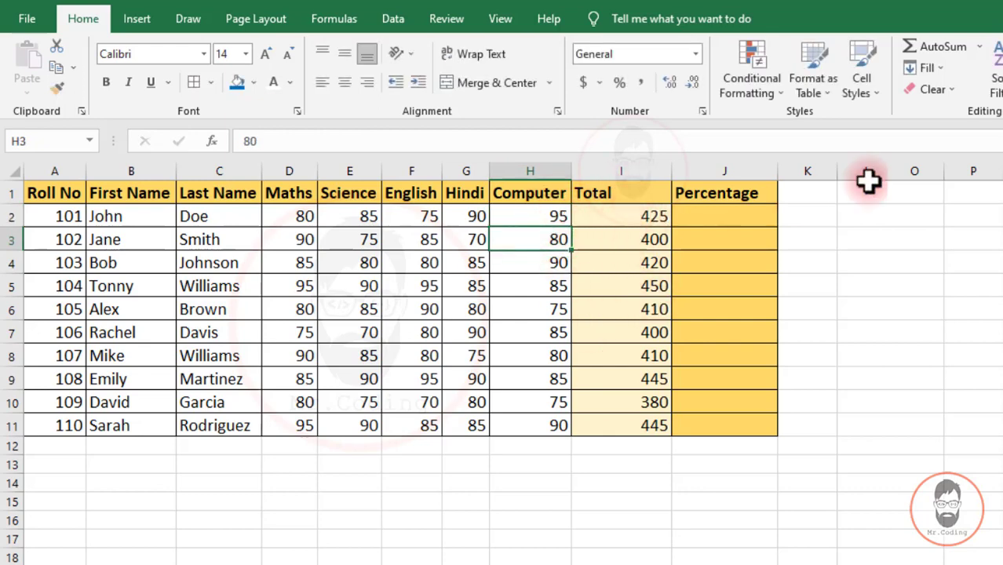
# - Calculate the first student's percentage in J2 with AutoSum's Average function over the subject marks D2:H2
pyautogui.click(701, 218)
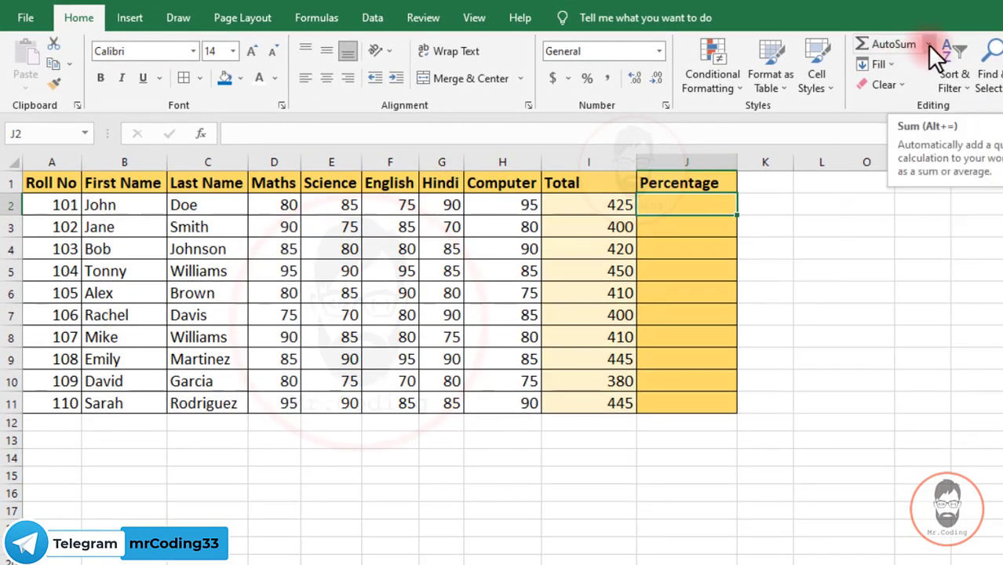
pyautogui.click(928, 44)
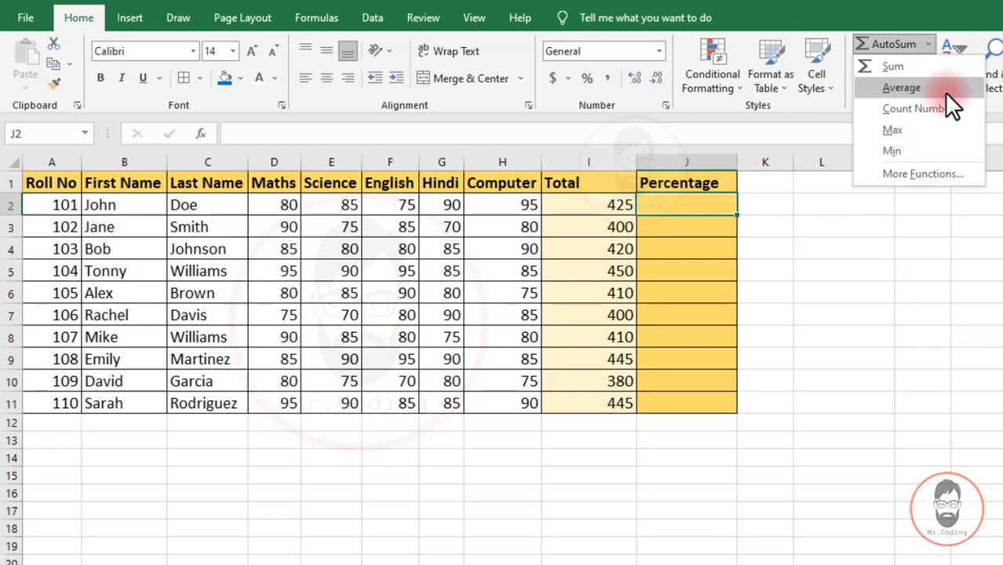
pyautogui.click(903, 88)
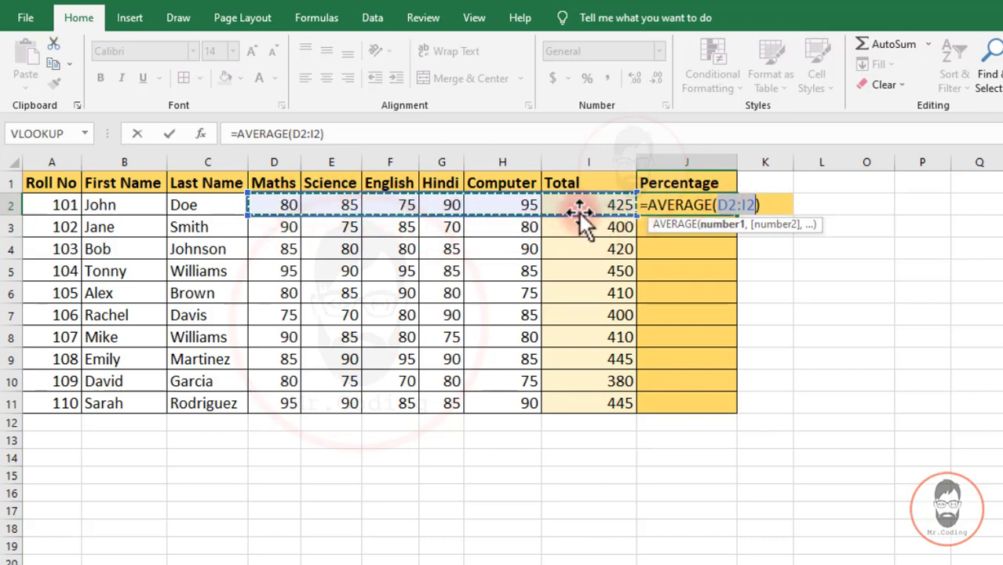
pyautogui.click(756, 198)
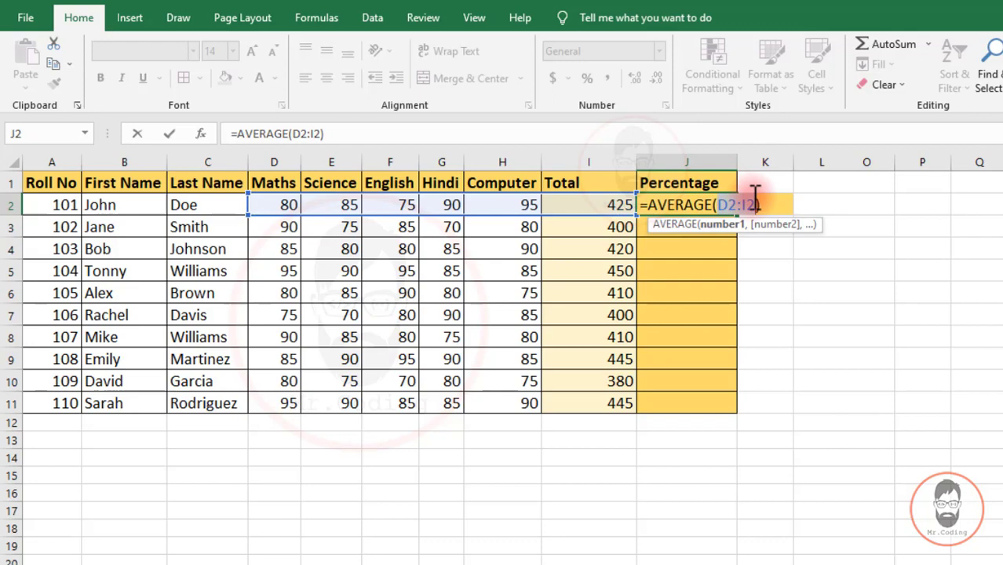
pyautogui.press('BackSpace')
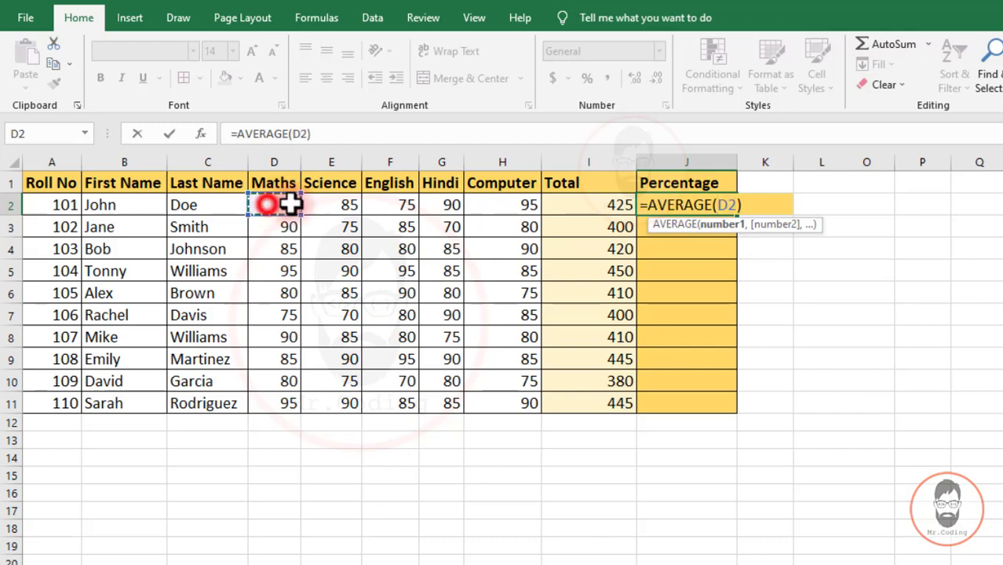
pyautogui.moveTo(388, 202); pyautogui.dragTo(494, 202)
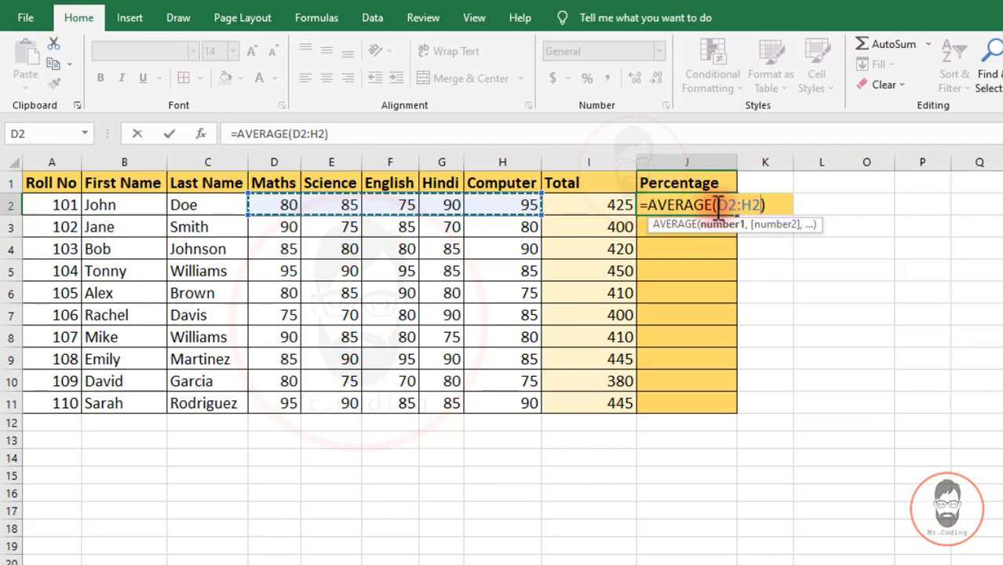
pyautogui.click(757, 204)
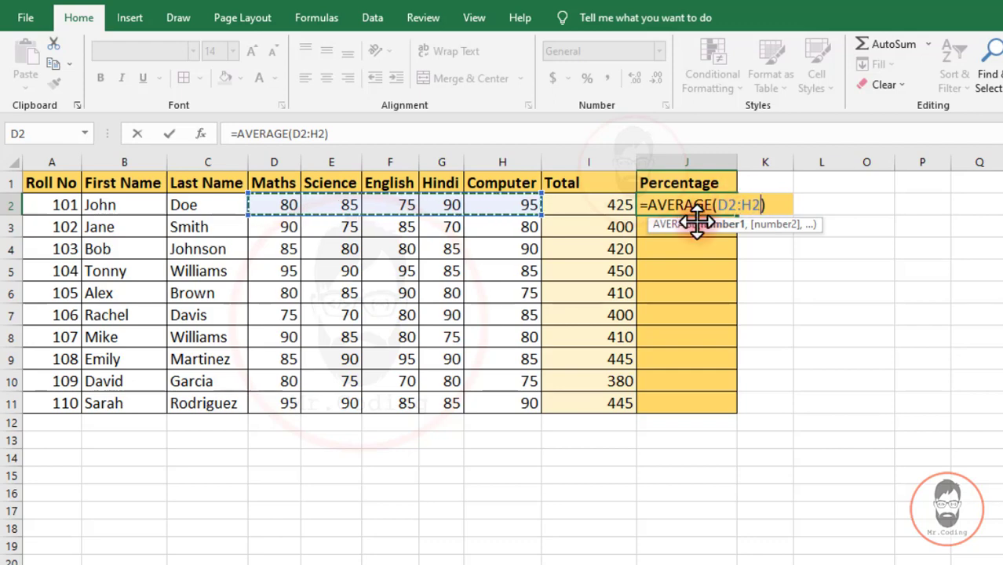
pyautogui.press('Return')
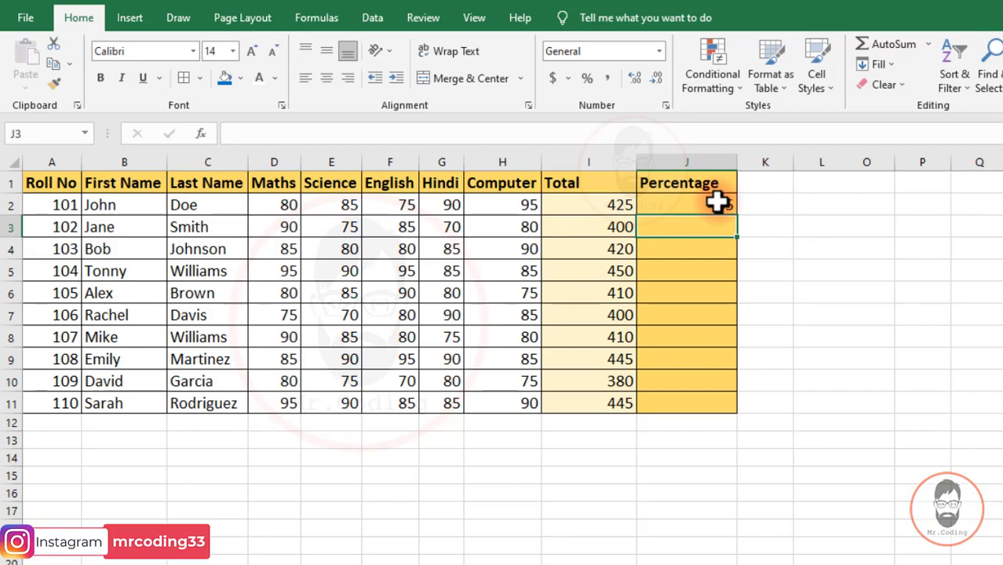
# - Fill the average formula from J2 down the Percentage column to J11
pyautogui.click(714, 204)
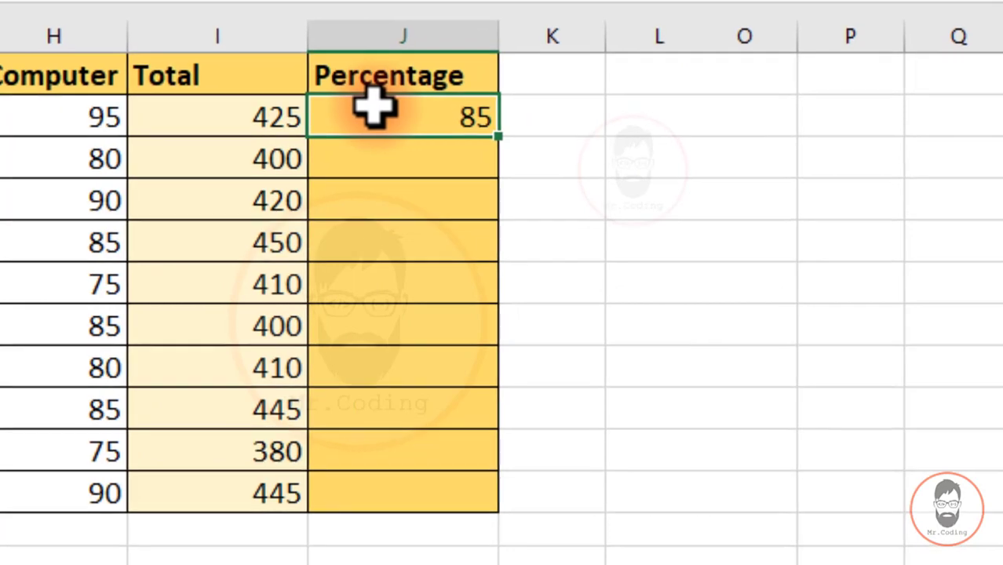
pyautogui.click(578, 168)
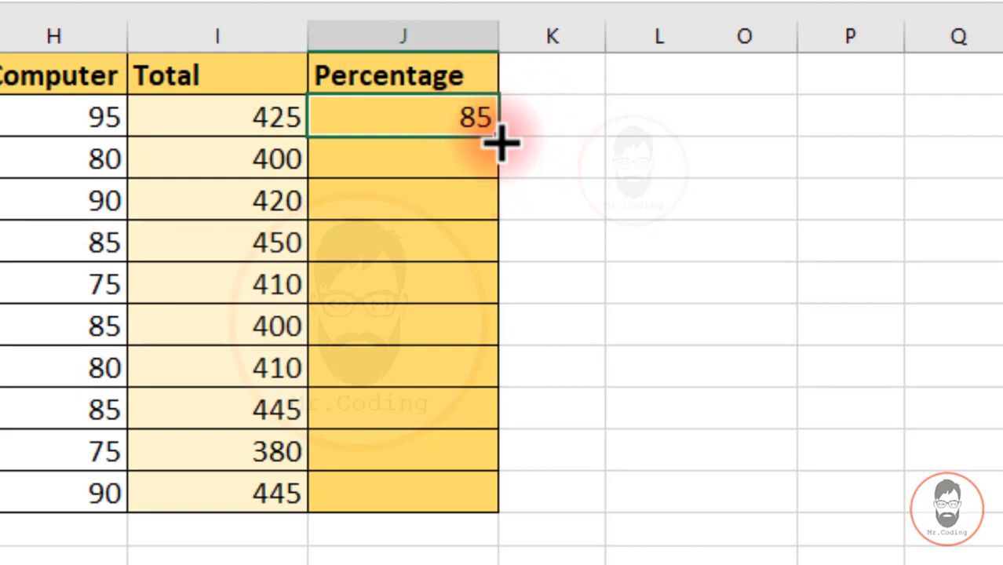
pyautogui.moveTo(501, 143); pyautogui.dragTo(508, 516)
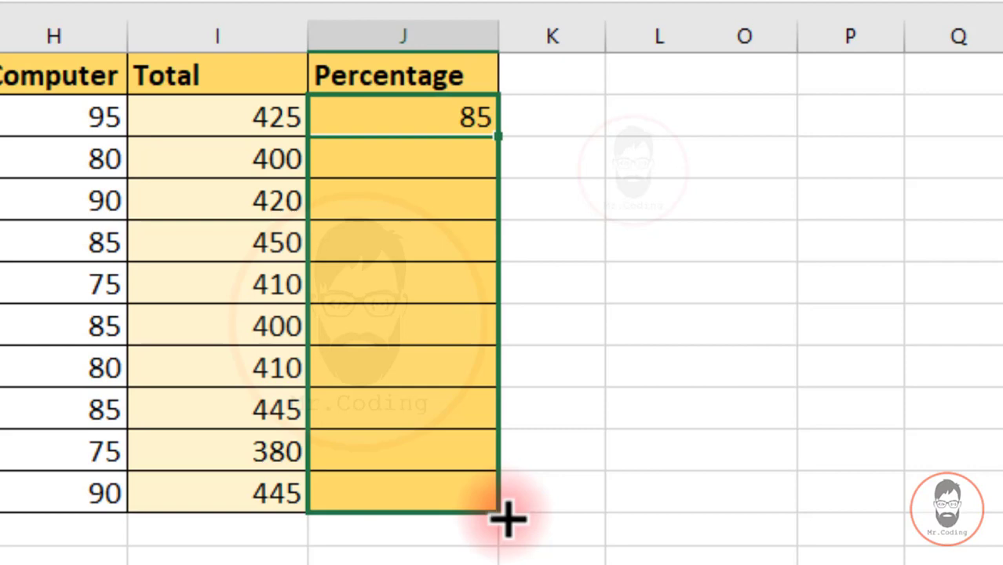
pyautogui.moveTo(503, 515)
pyautogui.mouseDown()
pyautogui.moveTo(526, 163)
pyautogui.moveTo(509, 135)
pyautogui.moveTo(500, 135)
pyautogui.moveTo(497, 223)
pyautogui.moveTo(505, 514)
pyautogui.mouseUp()
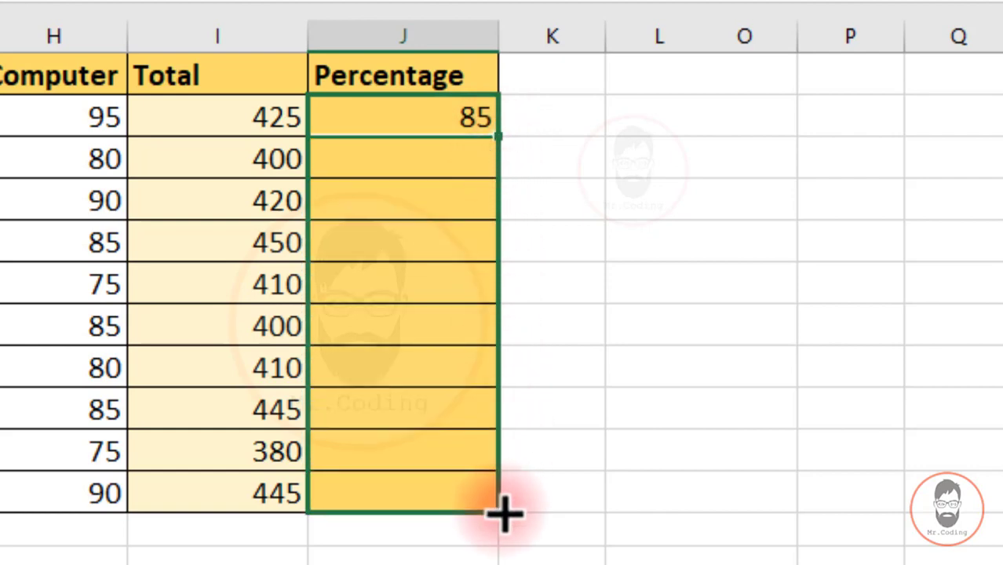
pyautogui.moveTo(505, 514); pyautogui.dragTo(505, 515)
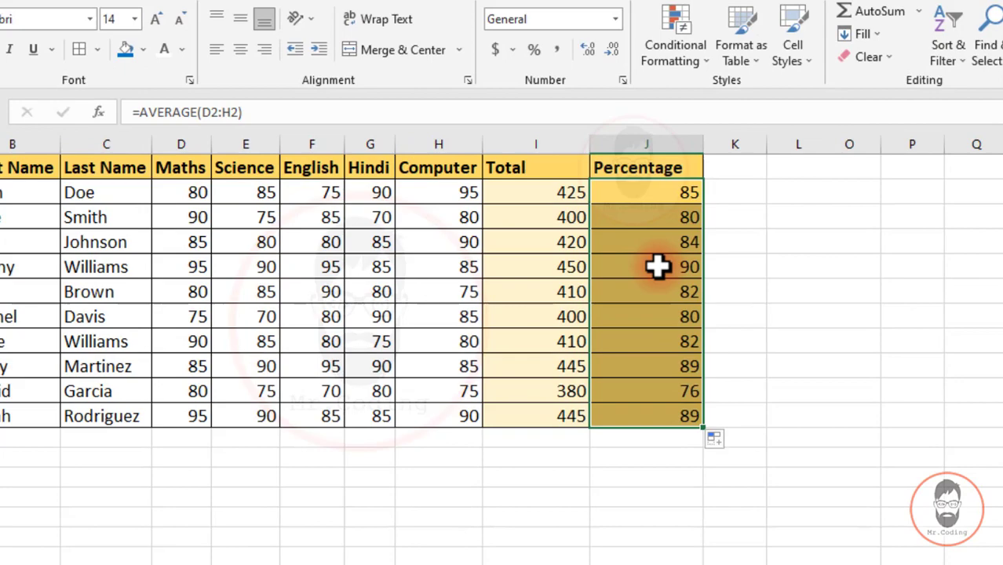
# - Inspect the formulas in J5, I3 and J2, and review the functions AutoSum offers
pyautogui.click(424, 243)
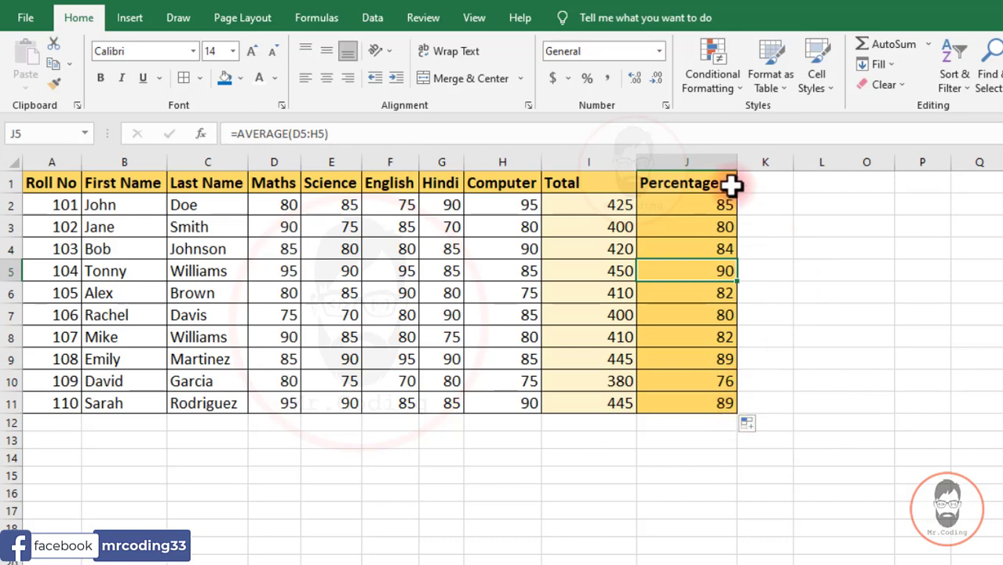
pyautogui.click(597, 224)
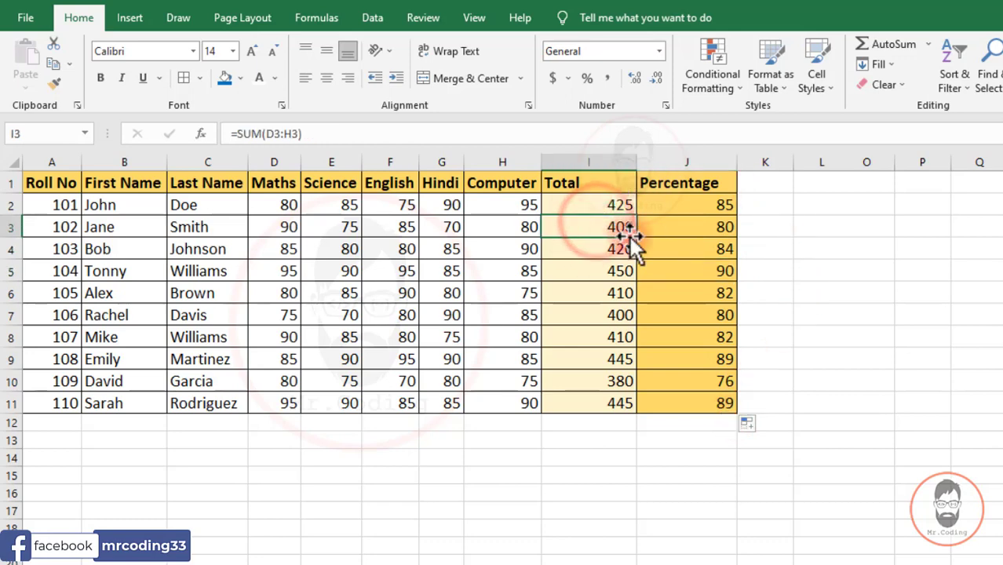
pyautogui.click(694, 205)
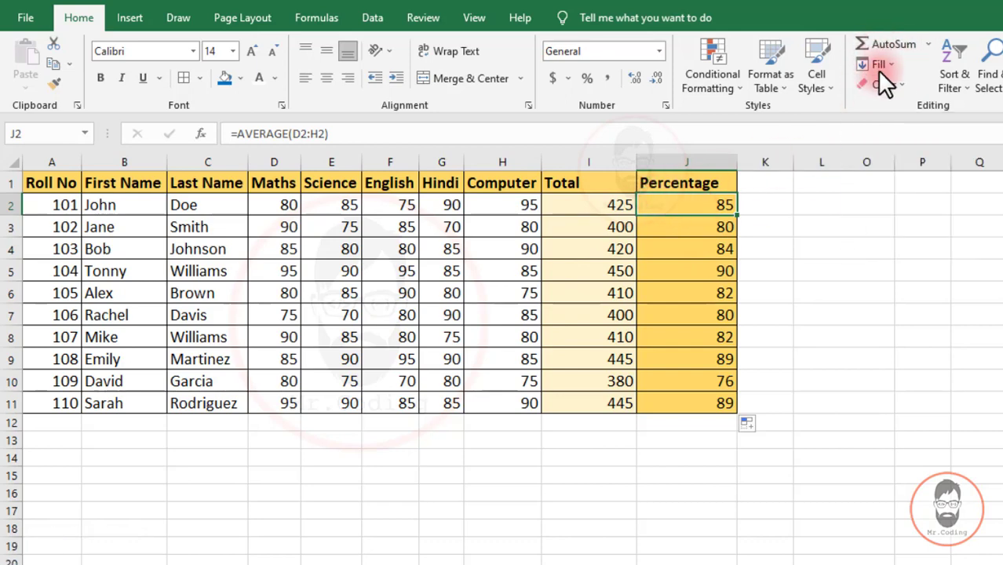
pyautogui.click(929, 44)
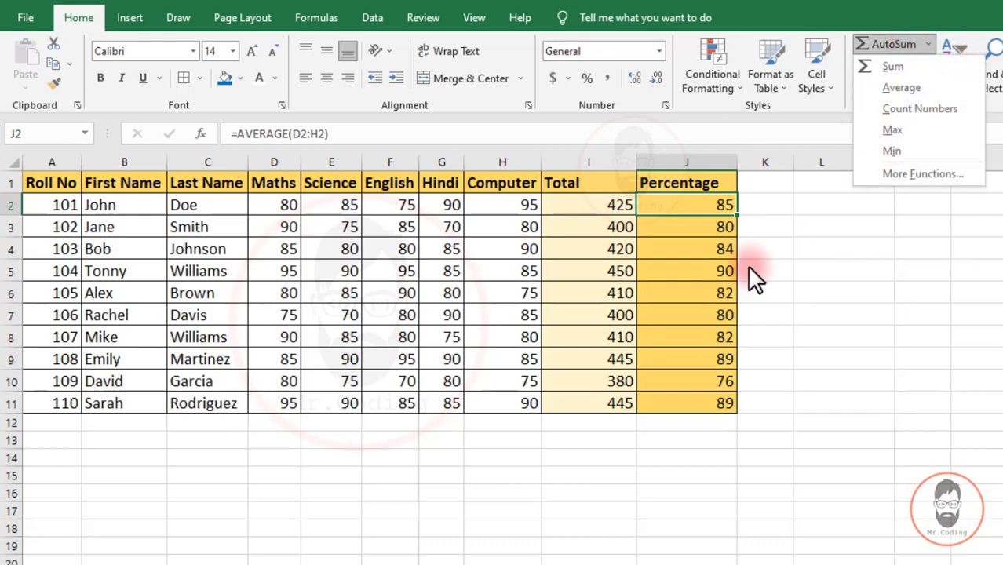
pyautogui.press('Escape')
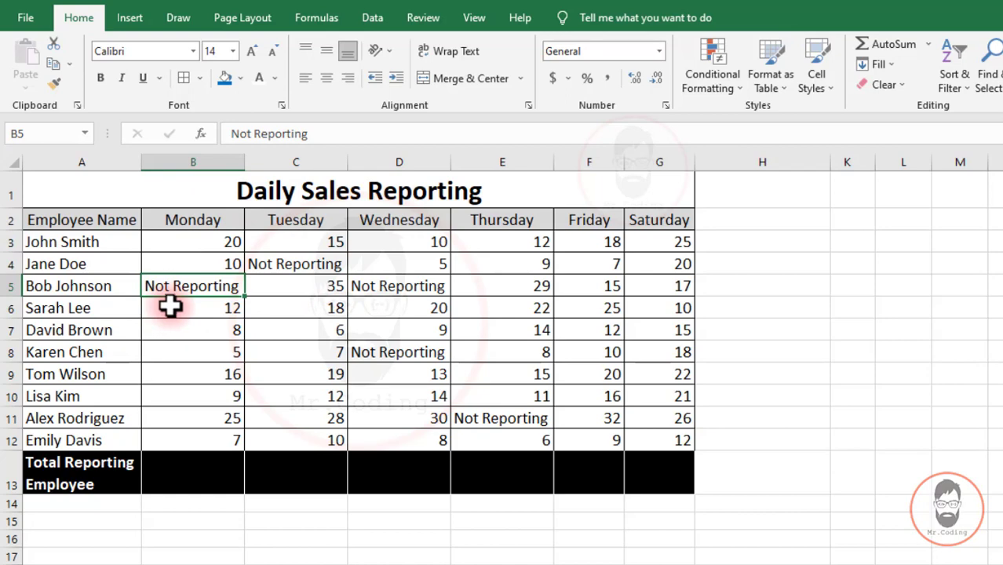
# - On the Daily Sales Reporting sheet, count Monday's reporting employees in B13 with AutoSum's Count Numbers over B3:B12
pyautogui.click(181, 468)
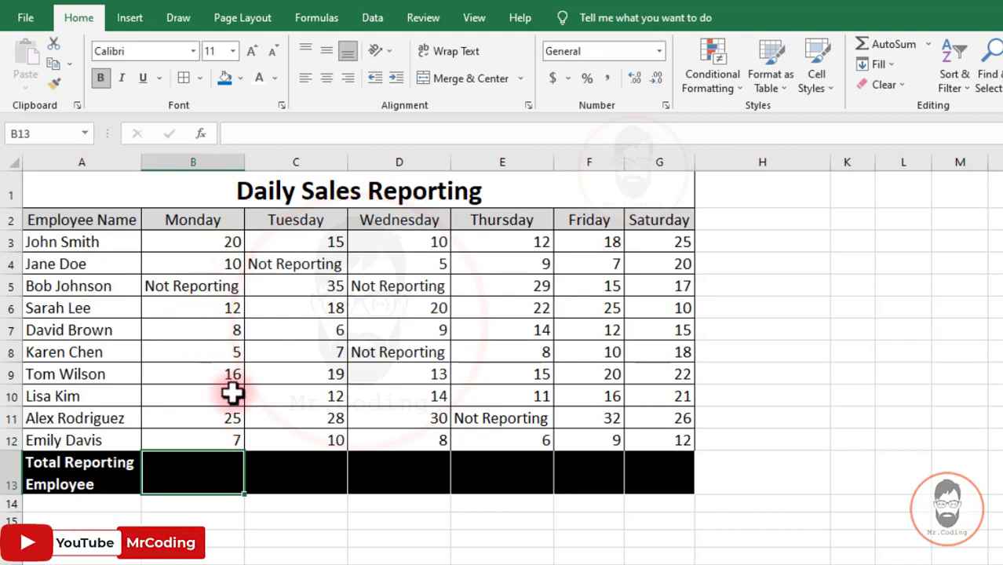
pyautogui.click(187, 475)
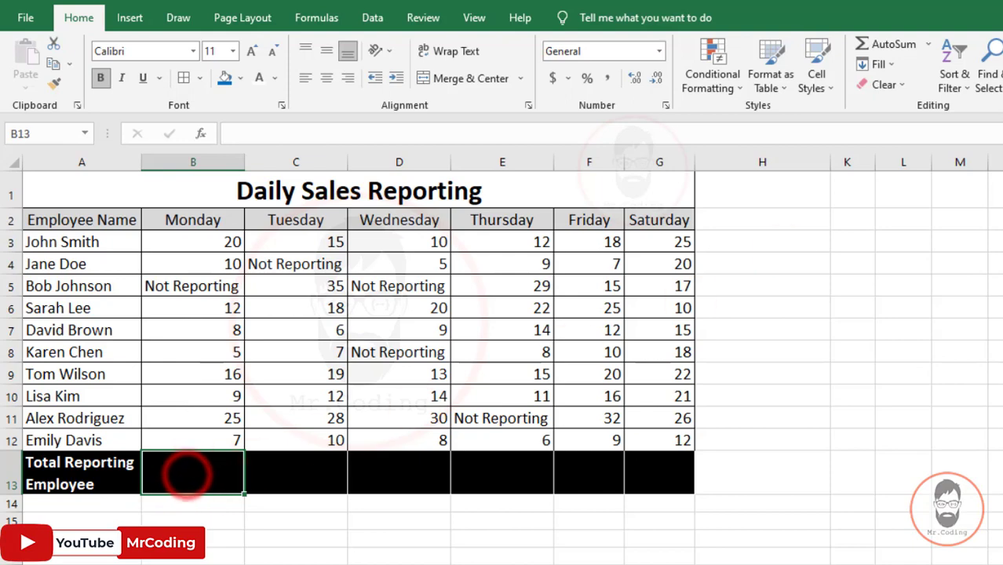
pyautogui.click(928, 45)
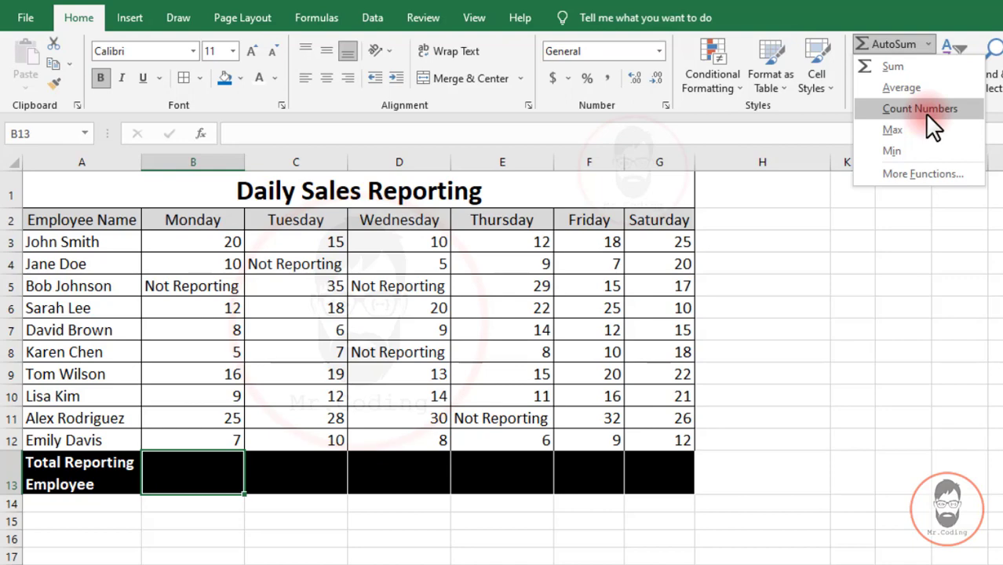
pyautogui.click(920, 109)
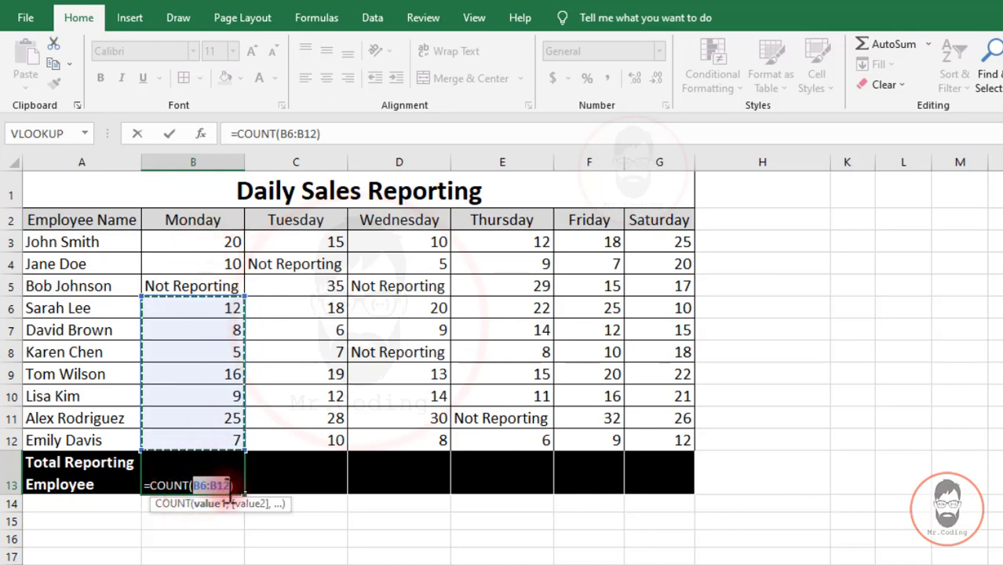
pyautogui.press('BackSpace')
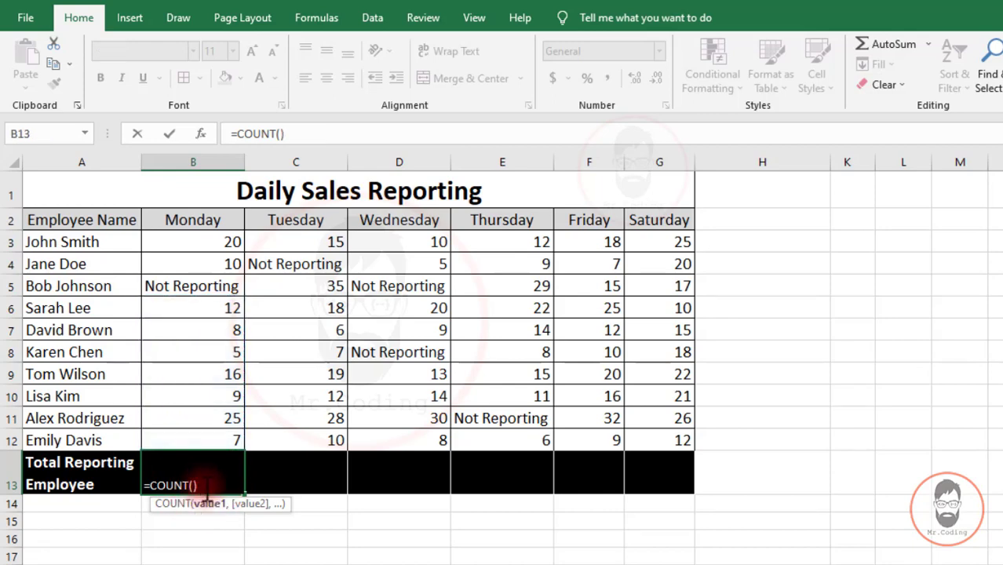
pyautogui.click(196, 241)
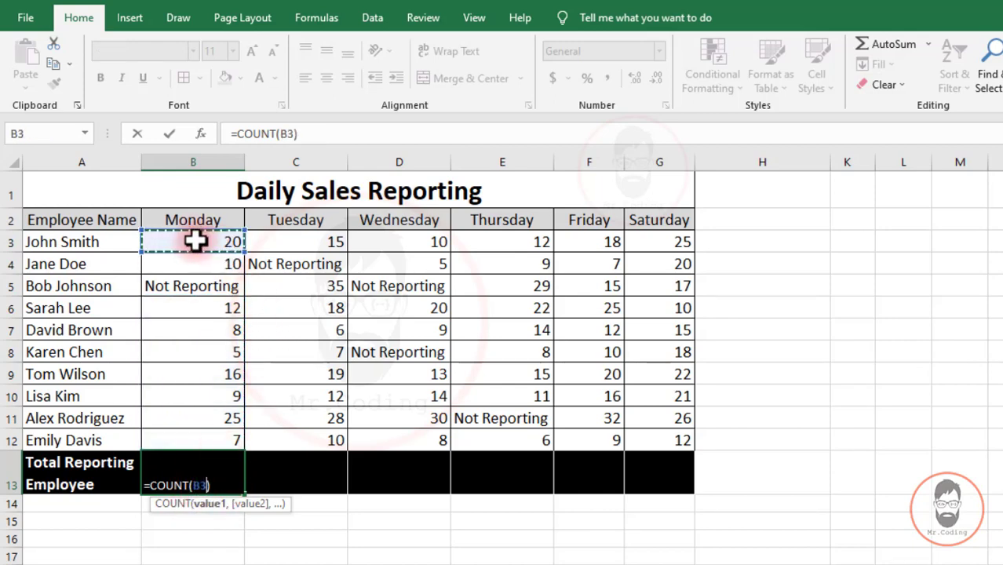
pyautogui.moveTo(195, 241); pyautogui.dragTo(196, 423)
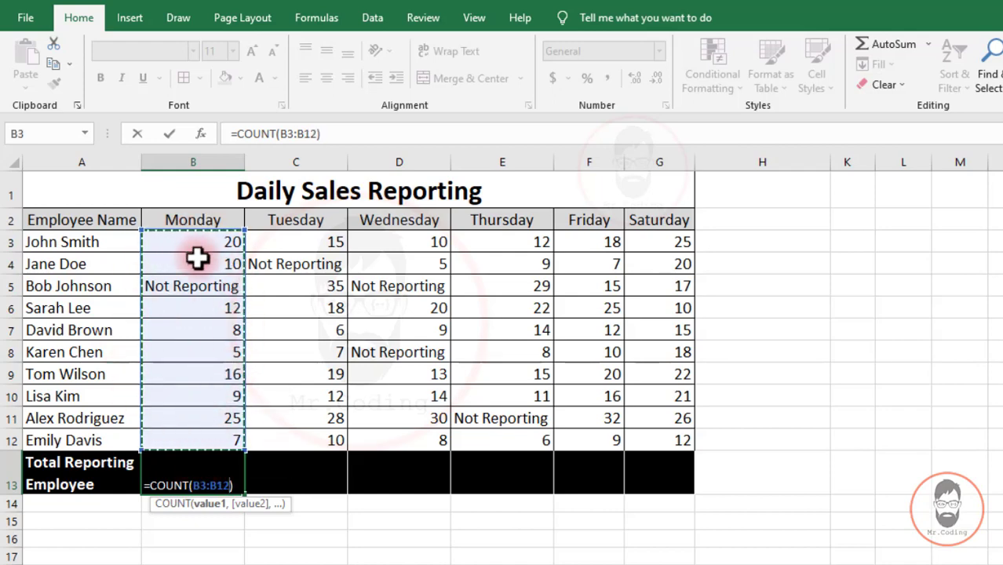
pyautogui.press('Return')
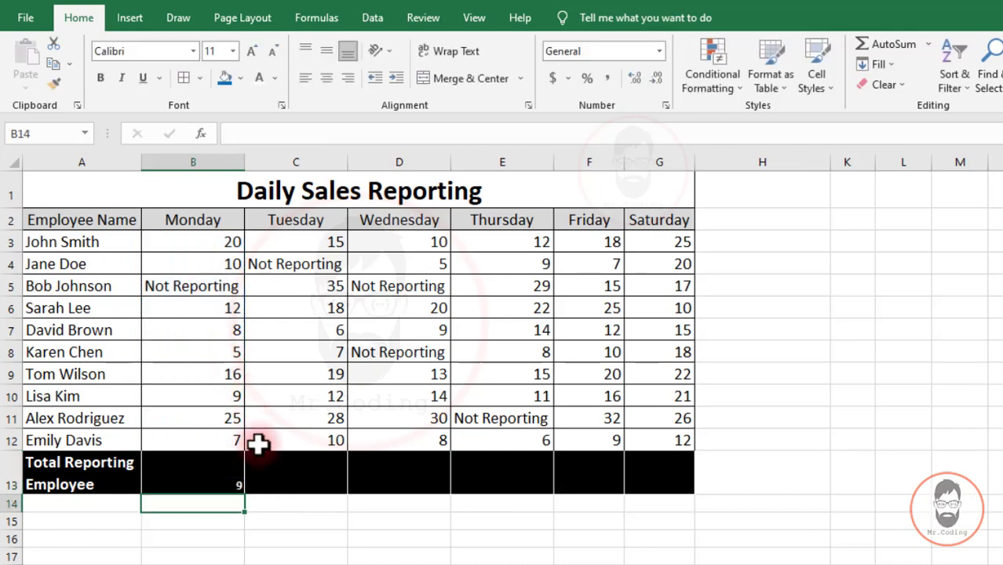
# - Center the Monday count in B13 horizontally and vertically and enlarge its font to size 16
pyautogui.click(215, 476)
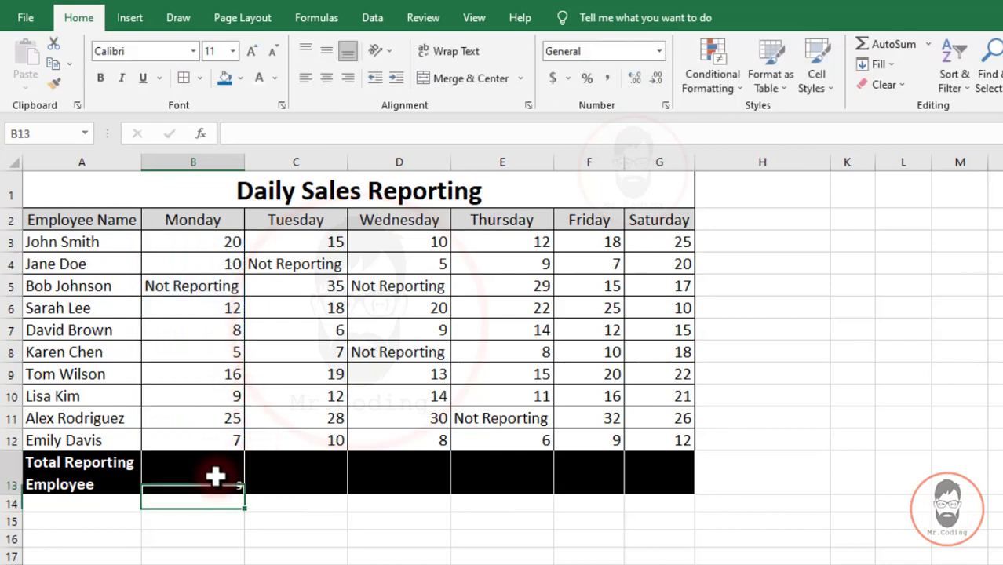
pyautogui.click(325, 78)
pyautogui.click(327, 49)
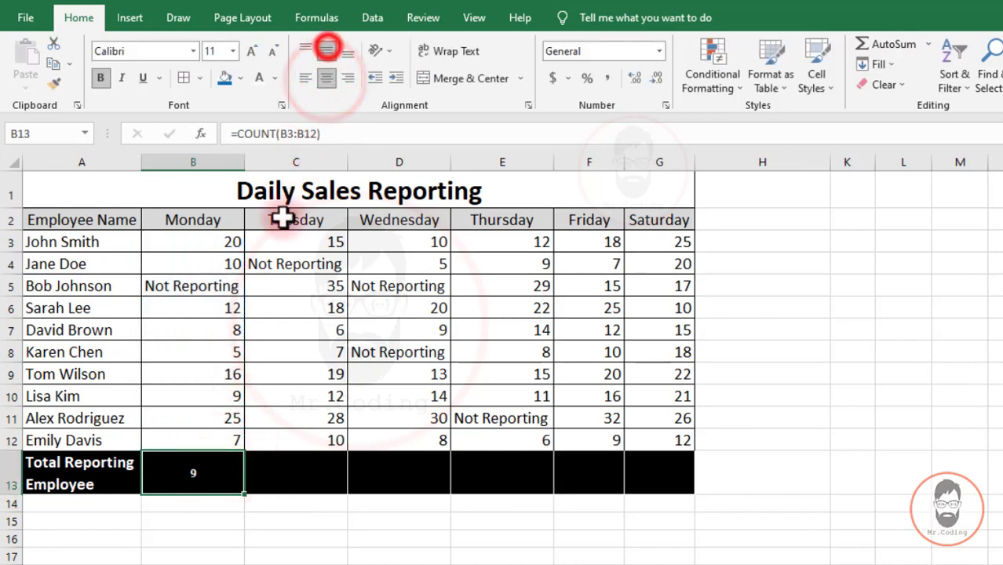
pyautogui.click(250, 51)
pyautogui.click(249, 51)
pyautogui.click(249, 52)
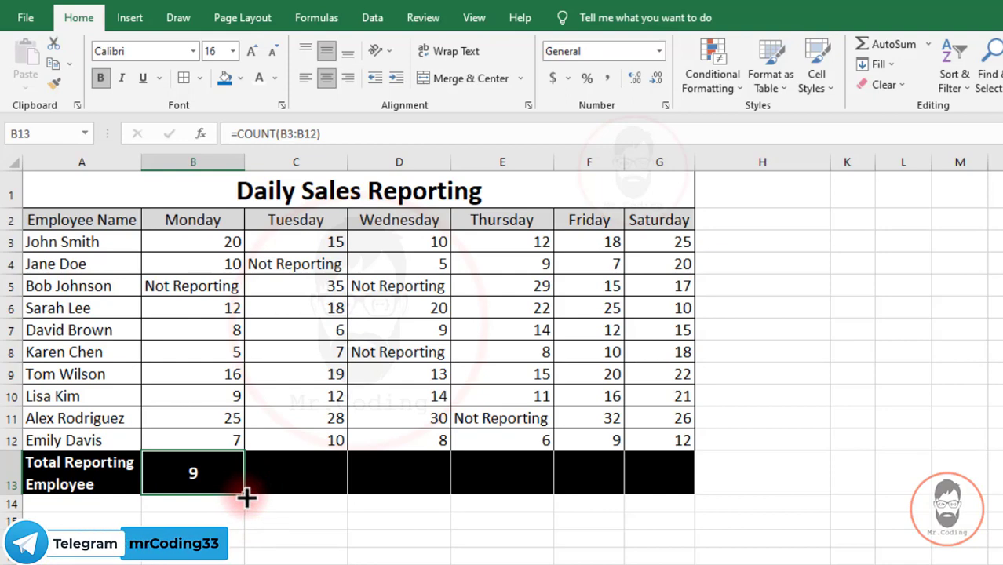
# - Fill the COUNT formula from B13 across the Total Reporting Employee row to G13
pyautogui.moveTo(246, 497); pyautogui.dragTo(696, 498)
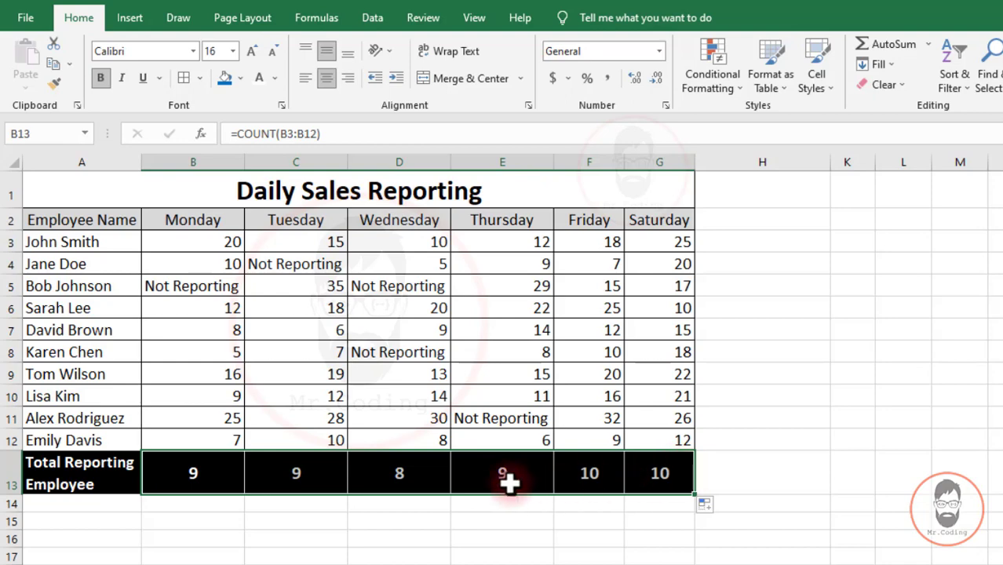
pyautogui.click(242, 479)
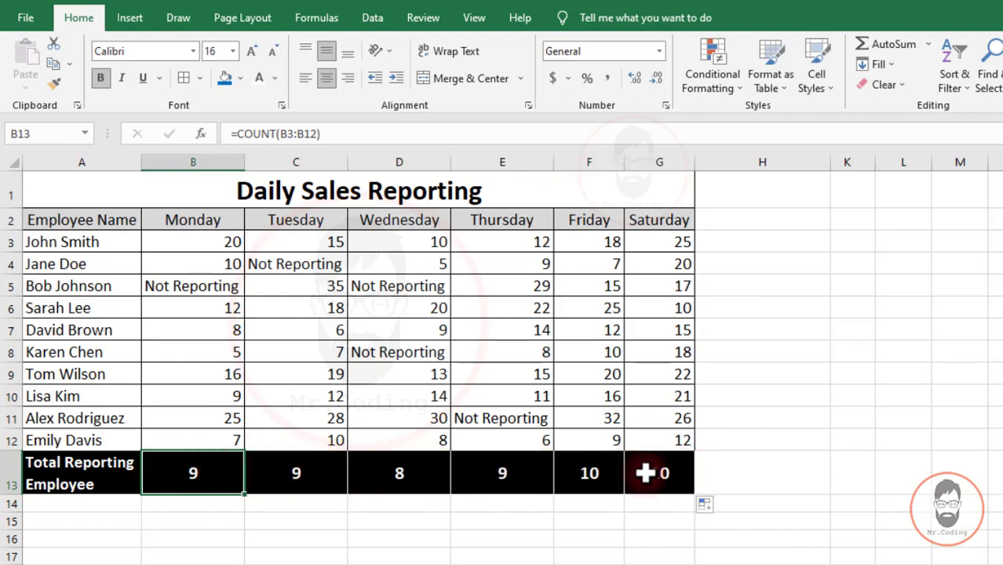
# - Check which cell ranges the copied COUNT formulas in C13 and G13 refer to
pyautogui.click(305, 469)
pyautogui.doubleClick(307, 469)
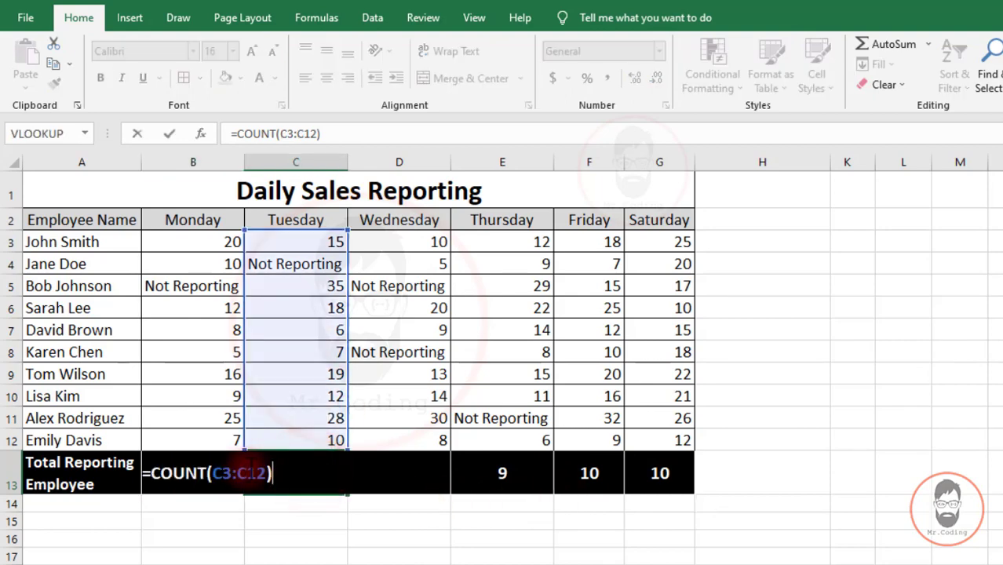
pyautogui.click(656, 469)
pyautogui.doubleClick(657, 471)
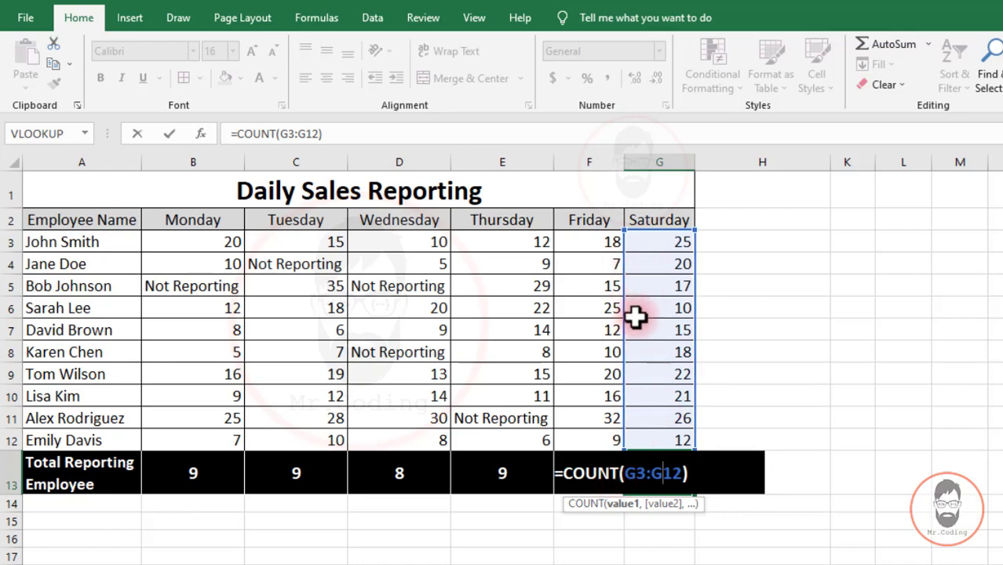
pyautogui.hotkey('ctrl', 'Return')
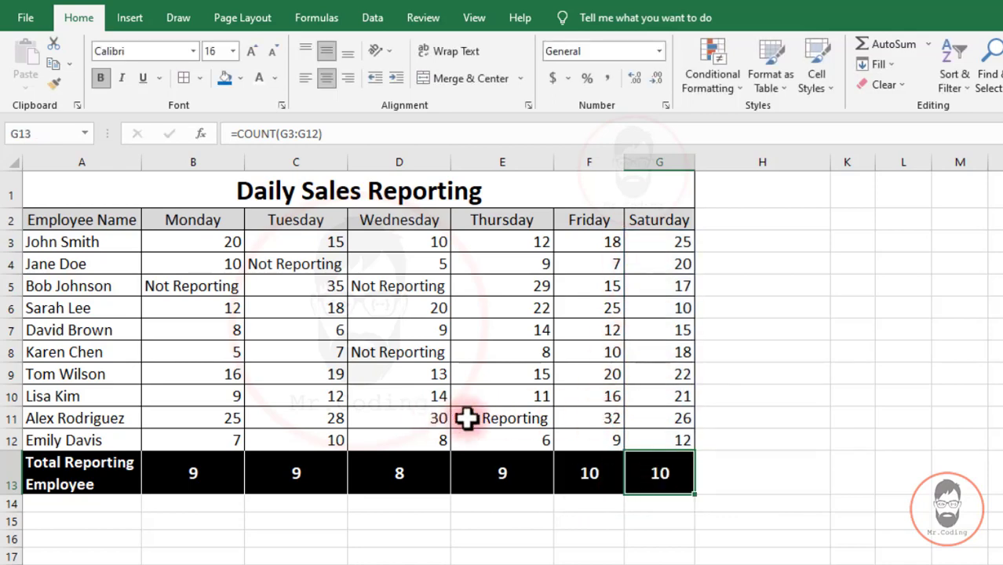
# - Switch to the worksheet with monthly figures for Day 1 to Day 10 and the Min and Max columns
pyautogui.hotkey('ctrl', 'pagedown')
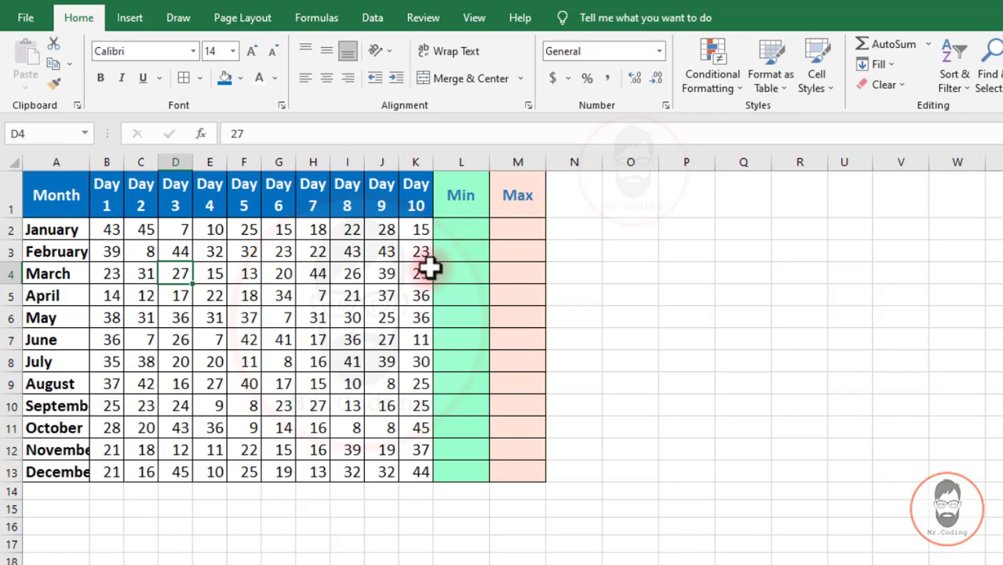
# - Insert an AutoSum Min formula in L2 for January's Day 1 to Day 10 values, B2:K2
pyautogui.click(928, 45)
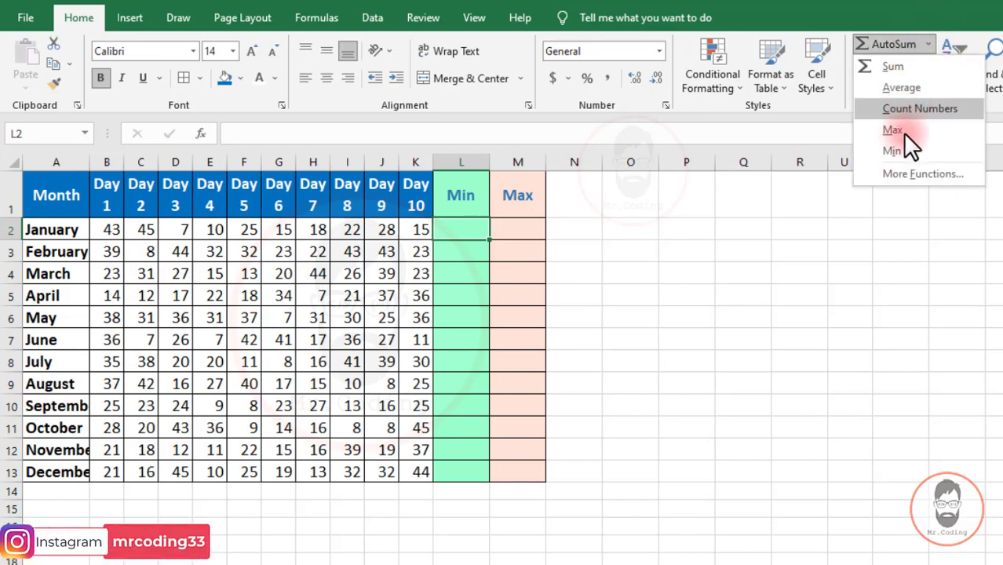
pyautogui.click(895, 151)
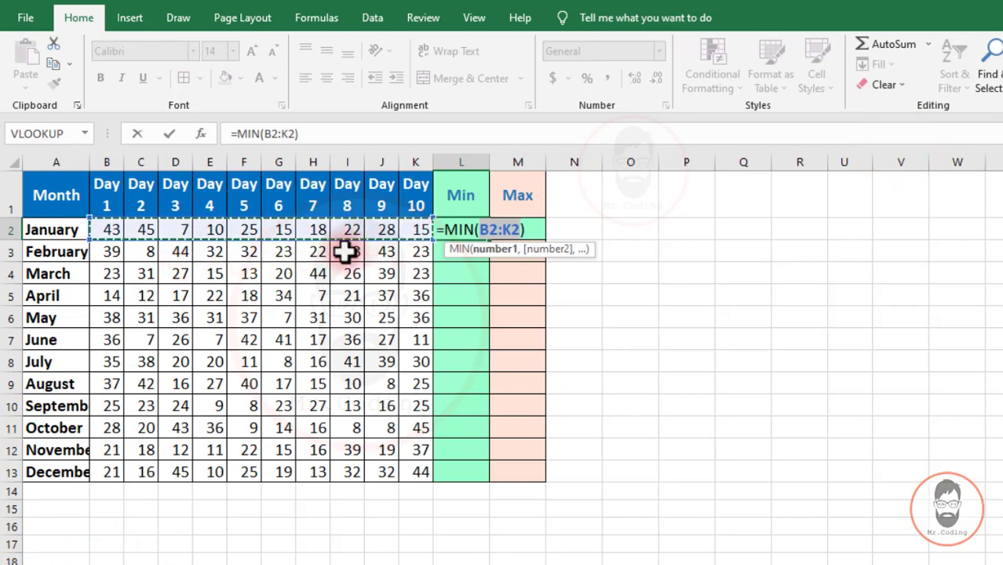
pyautogui.press('Return')
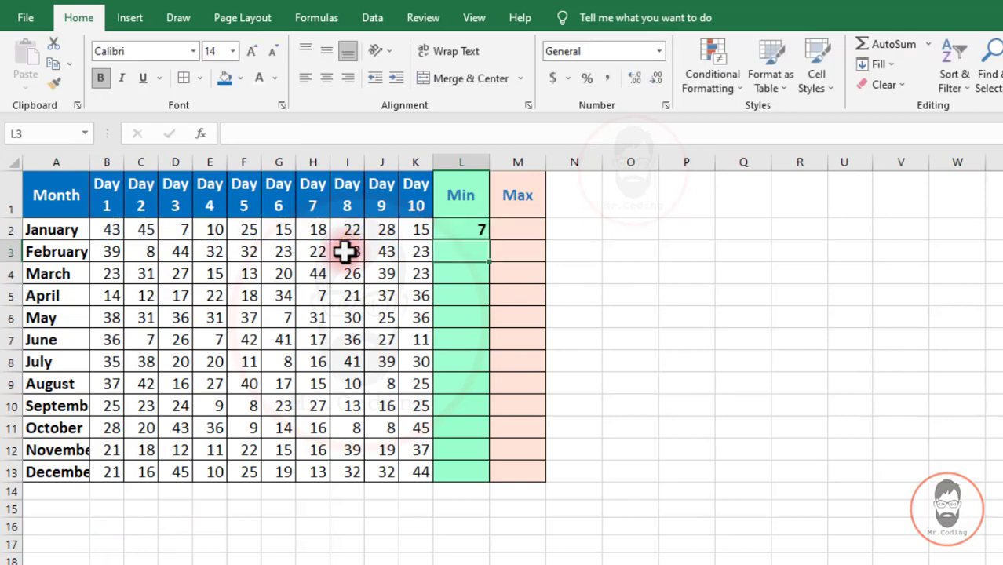
# - Fill the MIN formula from L2 down the Min column to December in L13
pyautogui.click(449, 231)
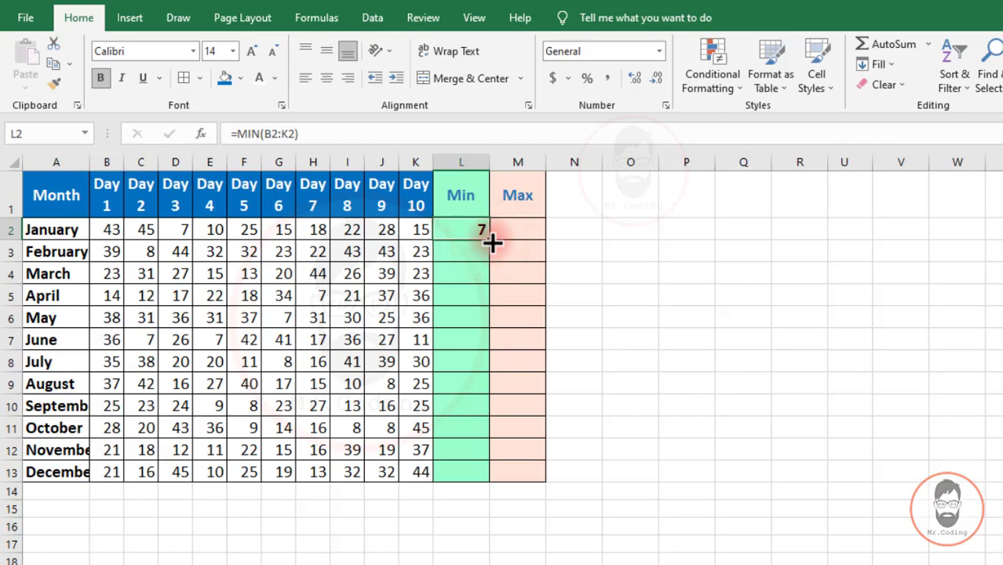
pyautogui.moveTo(492, 245); pyautogui.dragTo(492, 485)
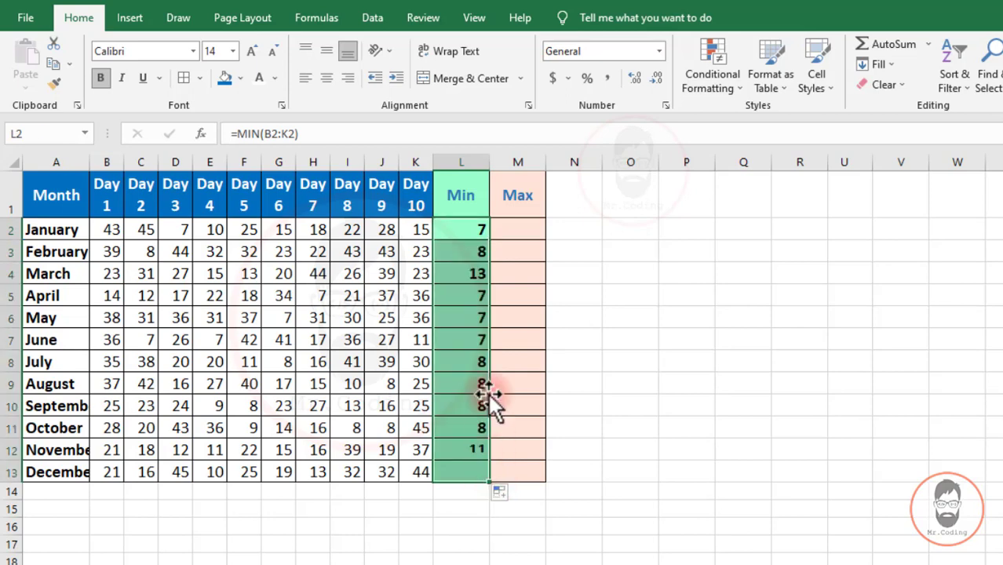
pyautogui.click(463, 233)
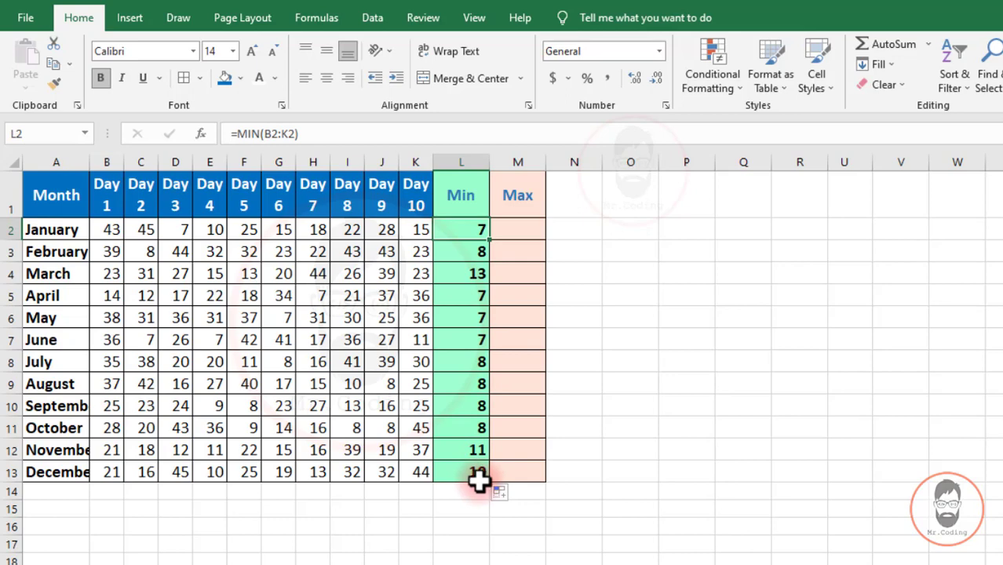
# - Check which cell range the copied MIN formula for June in L7 refers to
pyautogui.click(477, 339)
pyautogui.doubleClick(477, 340)
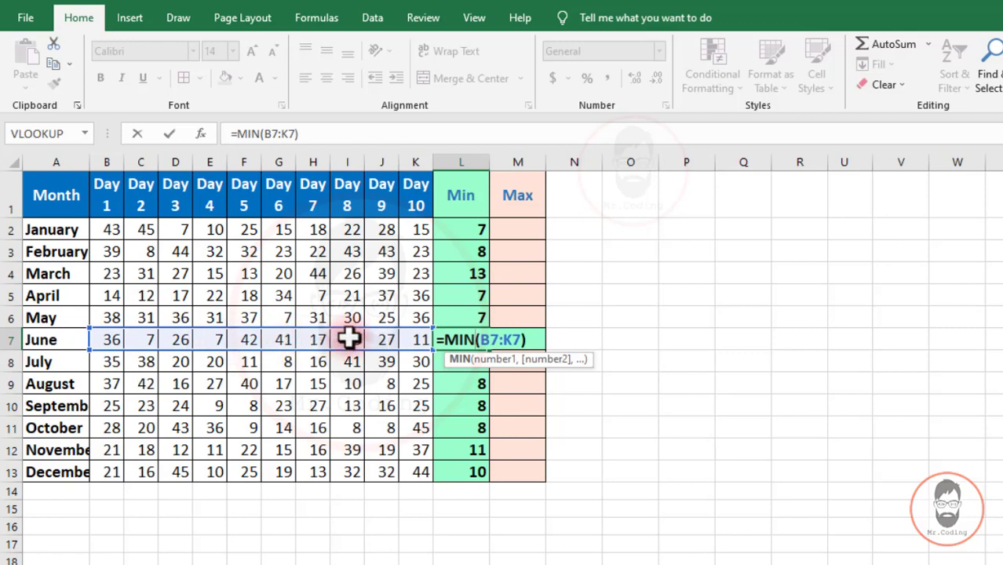
pyautogui.press('Return')
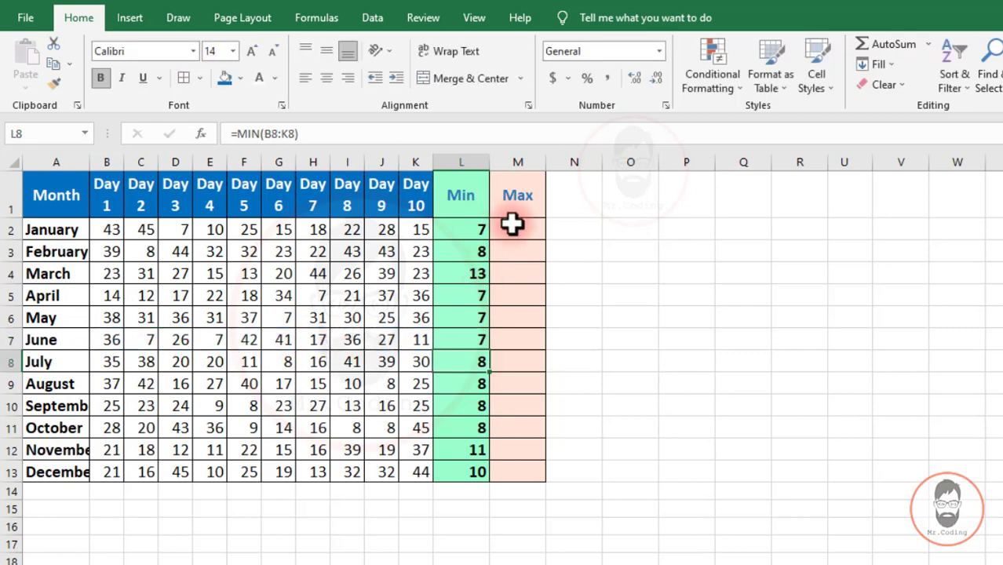
# - Insert an AutoSum Max formula in M2 and set its range to B2:K2, leaving out the Min column
pyautogui.click(511, 226)
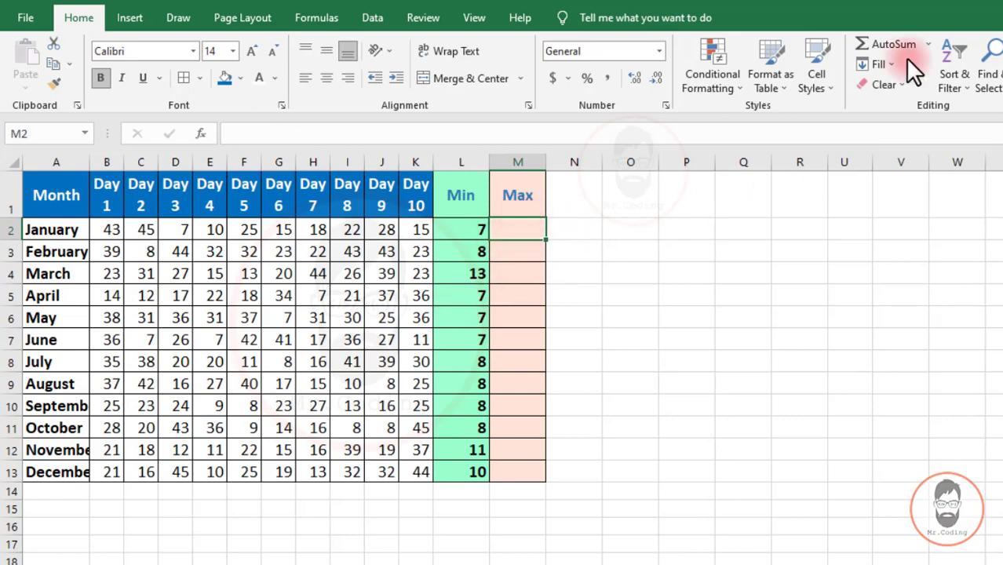
pyautogui.click(929, 44)
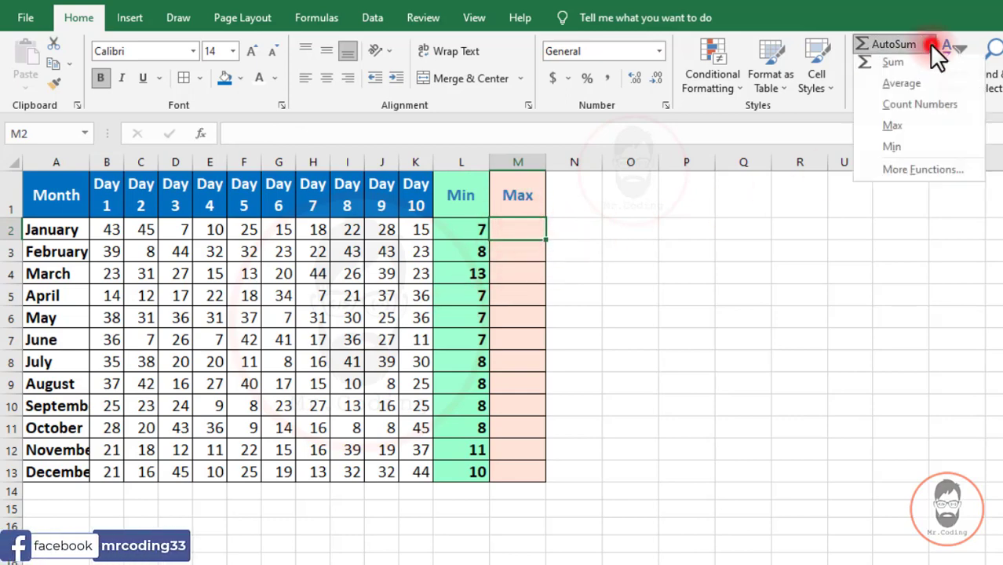
pyautogui.click(893, 129)
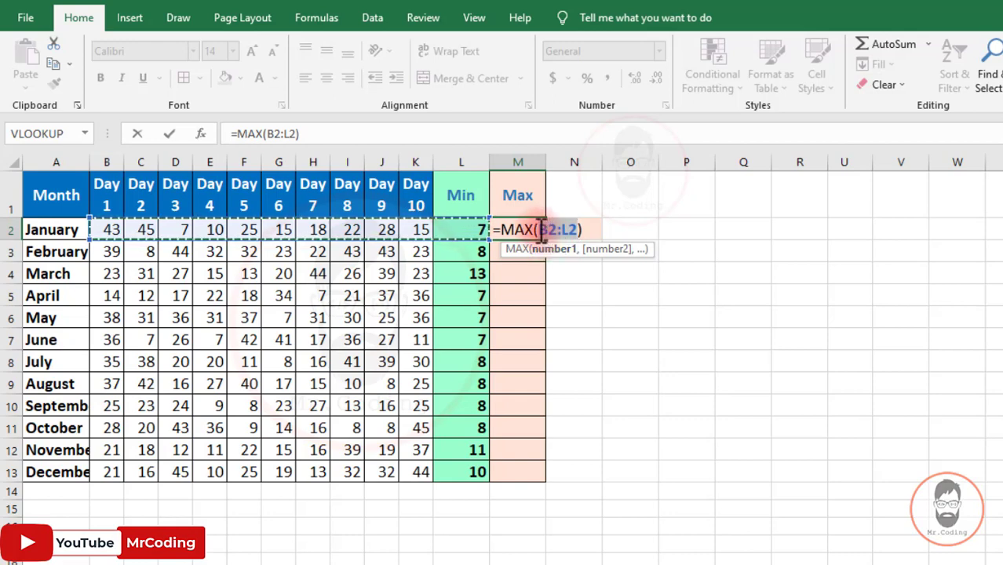
pyautogui.press('BackSpace')
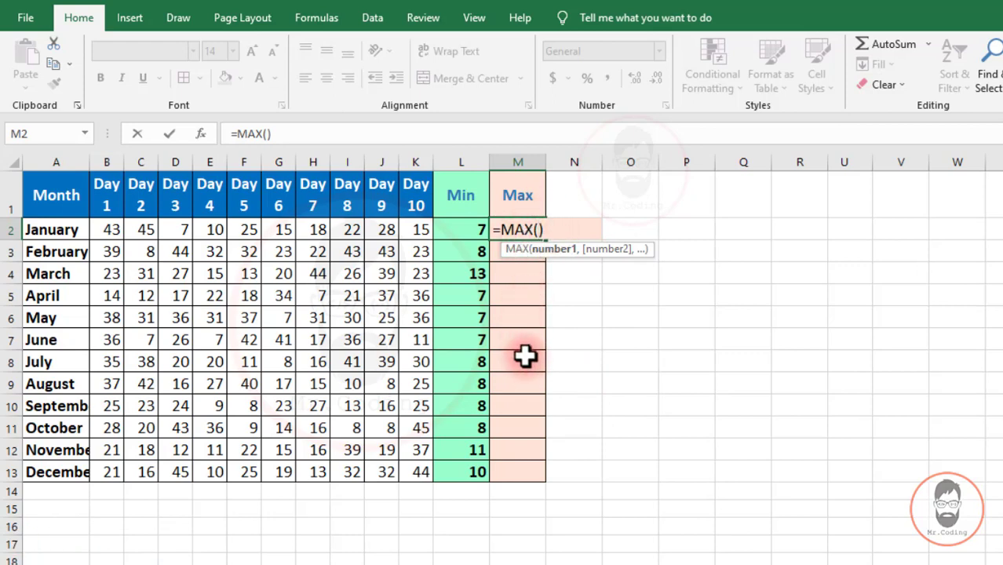
pyautogui.moveTo(116, 229); pyautogui.dragTo(408, 237)
pyautogui.press('Return')
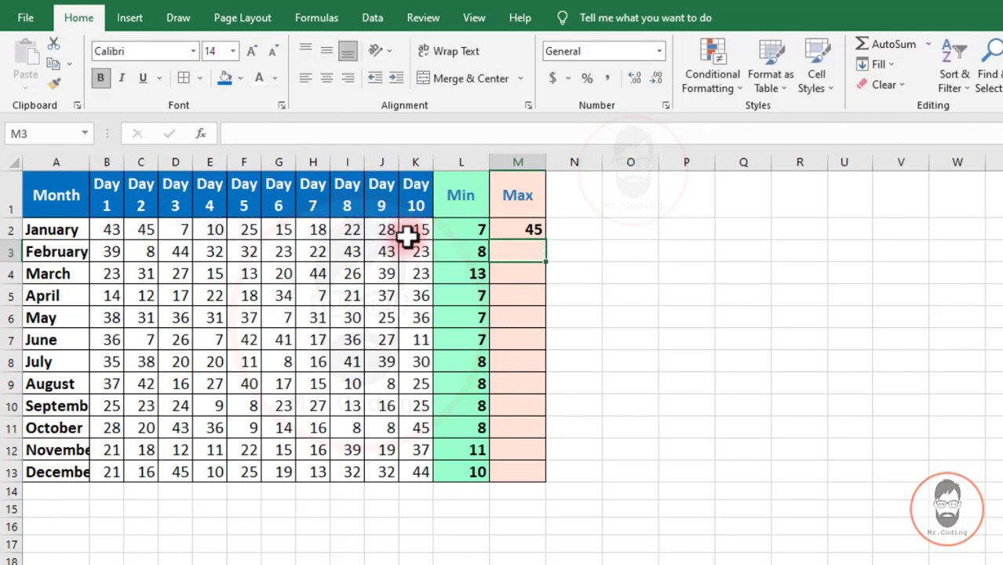
# - Fill the MAX formula from M2 down the Max column to December in M13
pyautogui.click(503, 229)
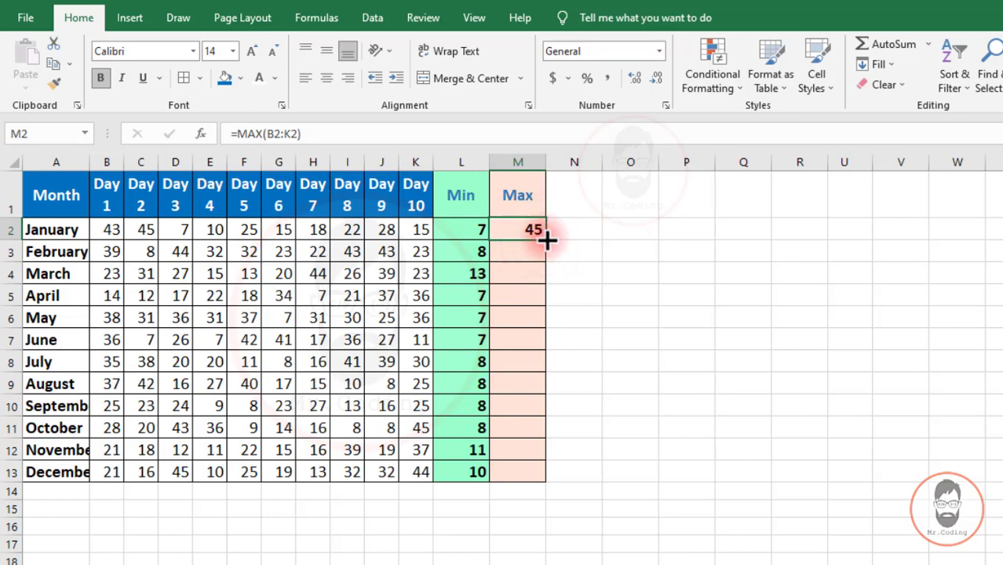
pyautogui.moveTo(547, 240); pyautogui.dragTo(535, 481)
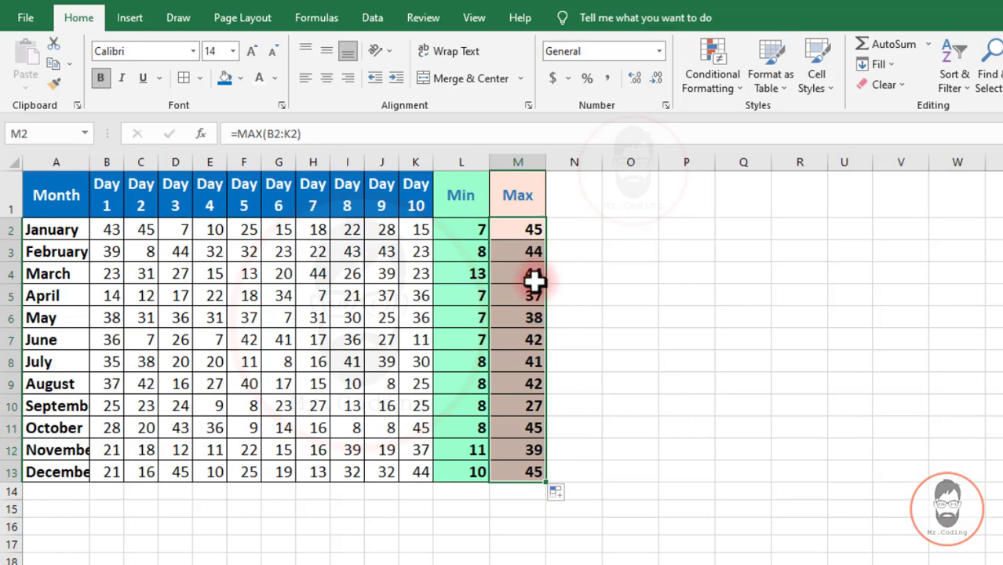
pyautogui.click(520, 232)
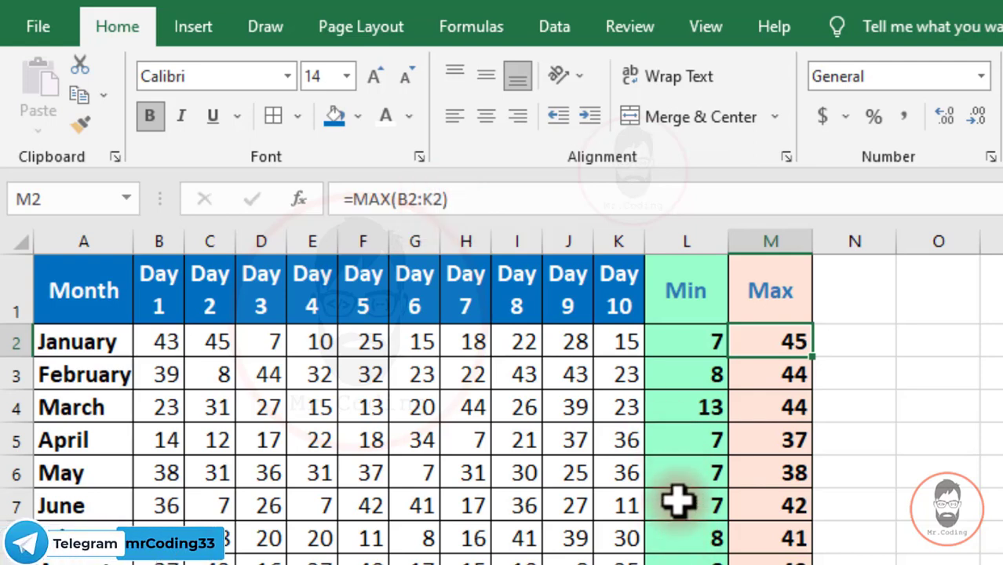
# - Browse the Most Recently Used and All categories in AutoSum's Insert Function dialog without inserting a function
pyautogui.click(695, 402)
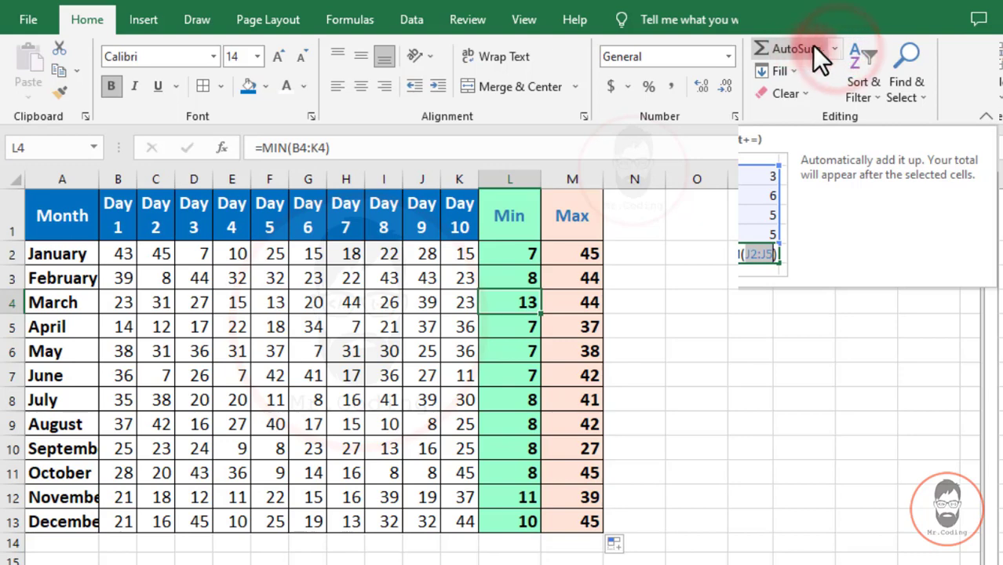
pyautogui.click(836, 51)
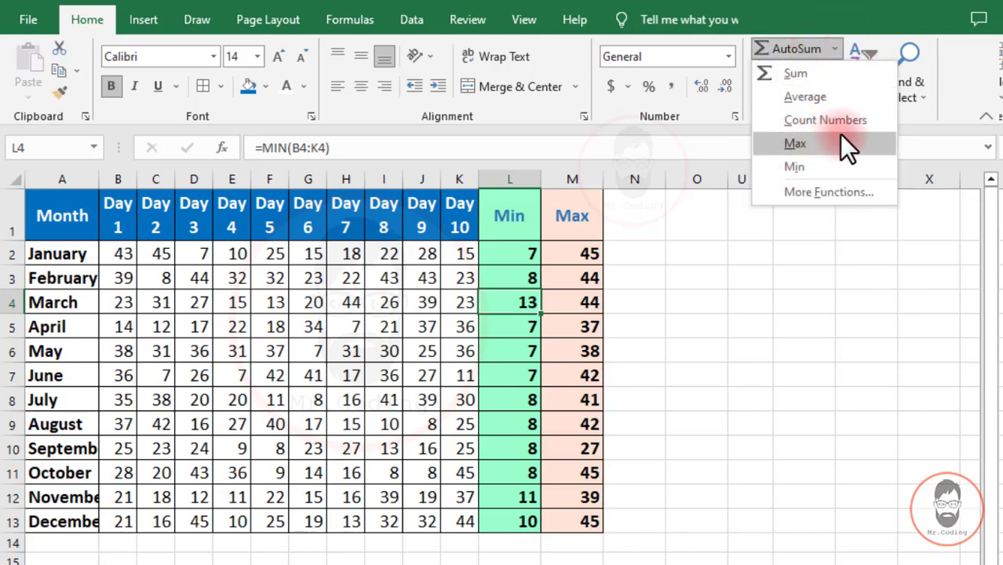
pyautogui.click(816, 193)
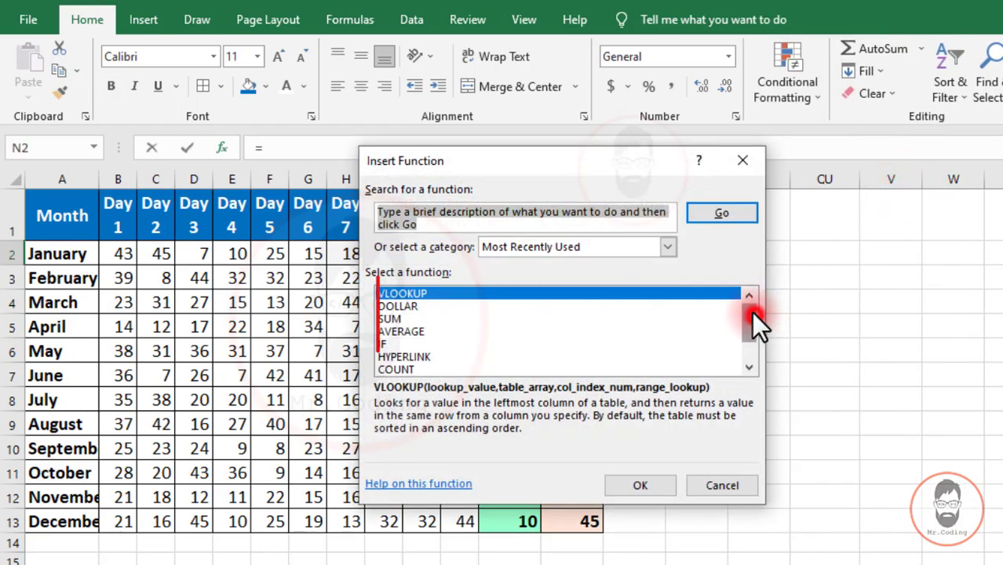
pyautogui.moveTo(750, 312)
pyautogui.mouseDown()
pyautogui.moveTo(744, 342)
pyautogui.moveTo(741, 299)
pyautogui.mouseUp()
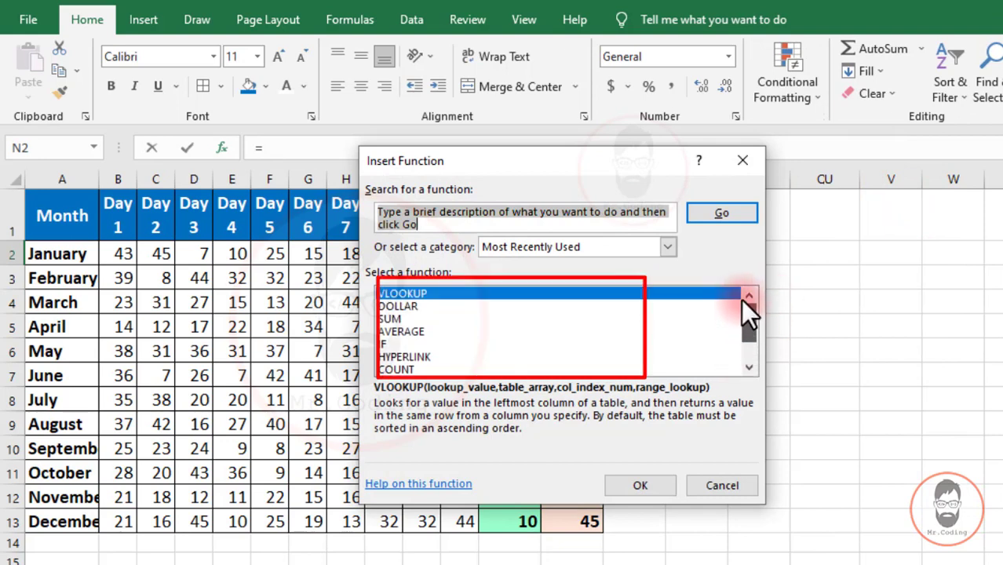
pyautogui.click(669, 246)
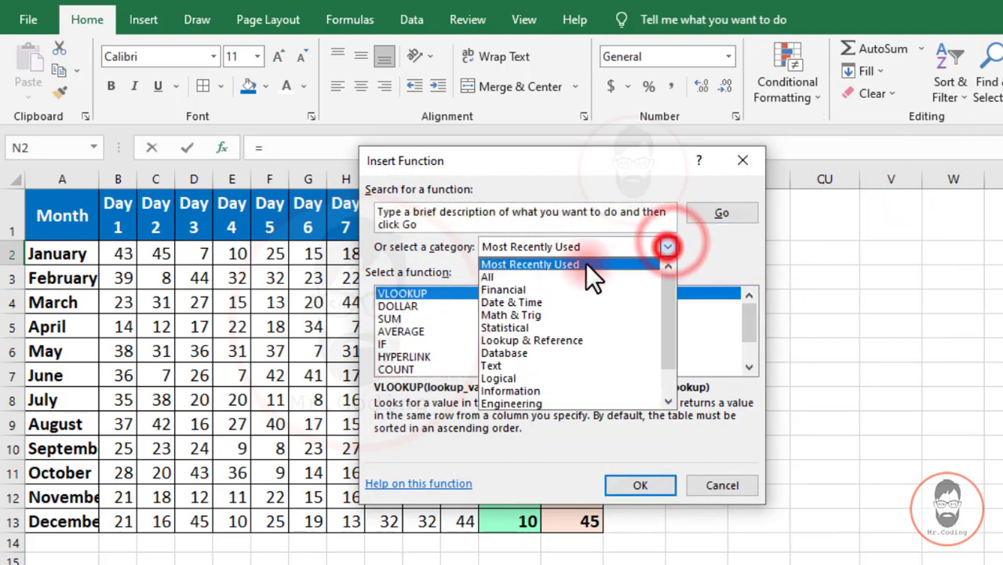
pyautogui.click(537, 278)
pyautogui.moveTo(750, 309)
pyautogui.mouseDown()
pyautogui.moveTo(745, 377)
pyautogui.moveTo(738, 302)
pyautogui.mouseUp()
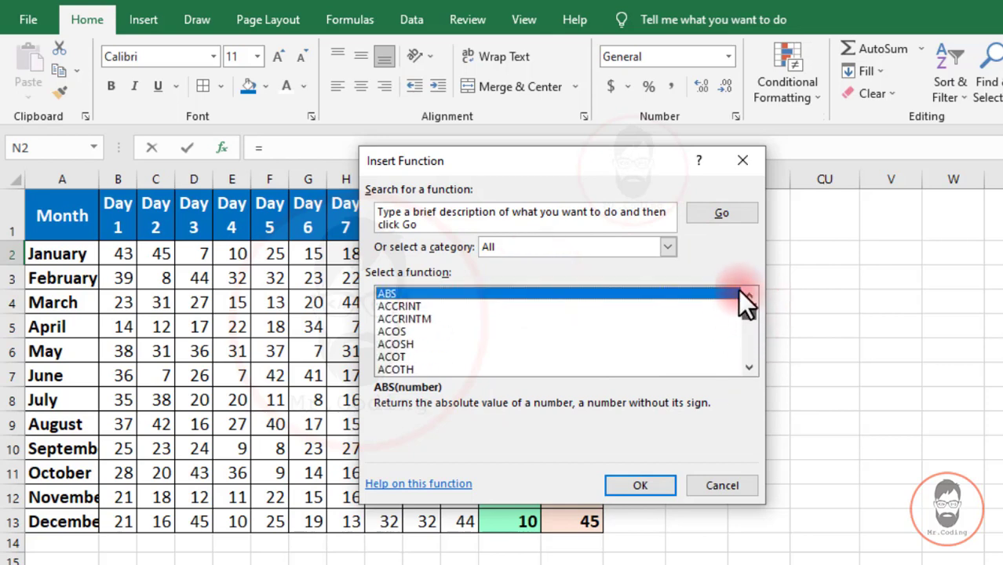
pyautogui.click(755, 170)
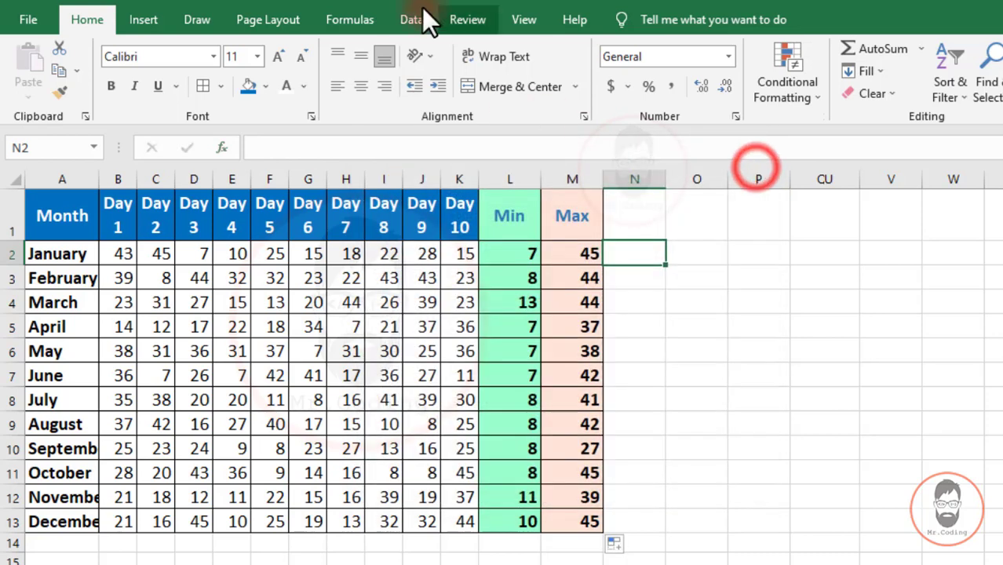
pyautogui.click(350, 20)
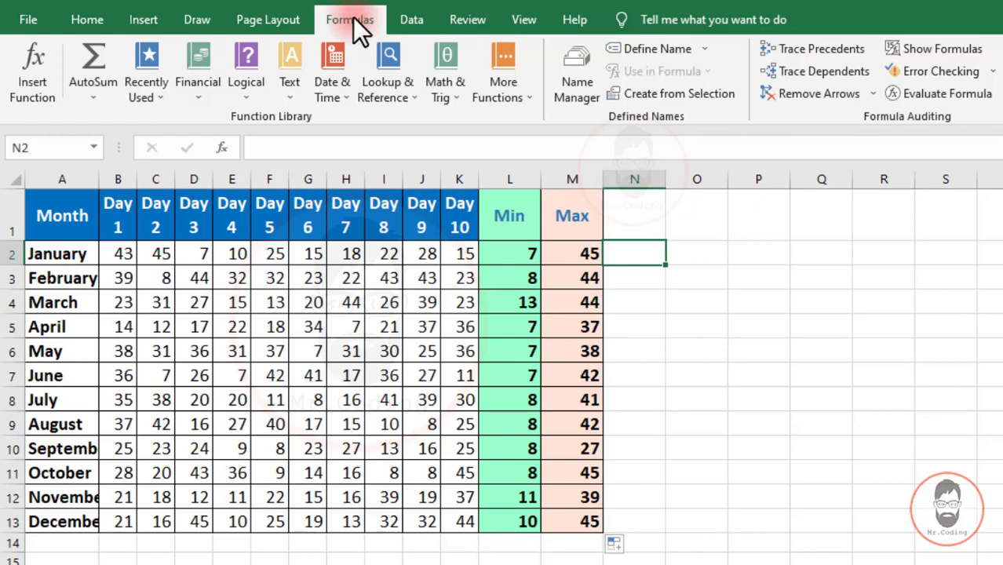
pyautogui.click(83, 20)
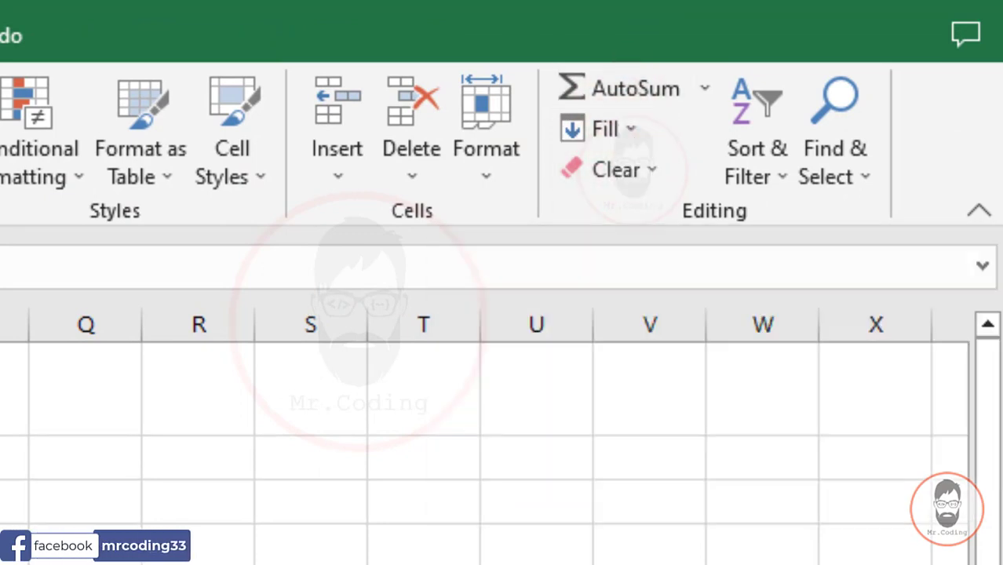
pyautogui.click(707, 91)
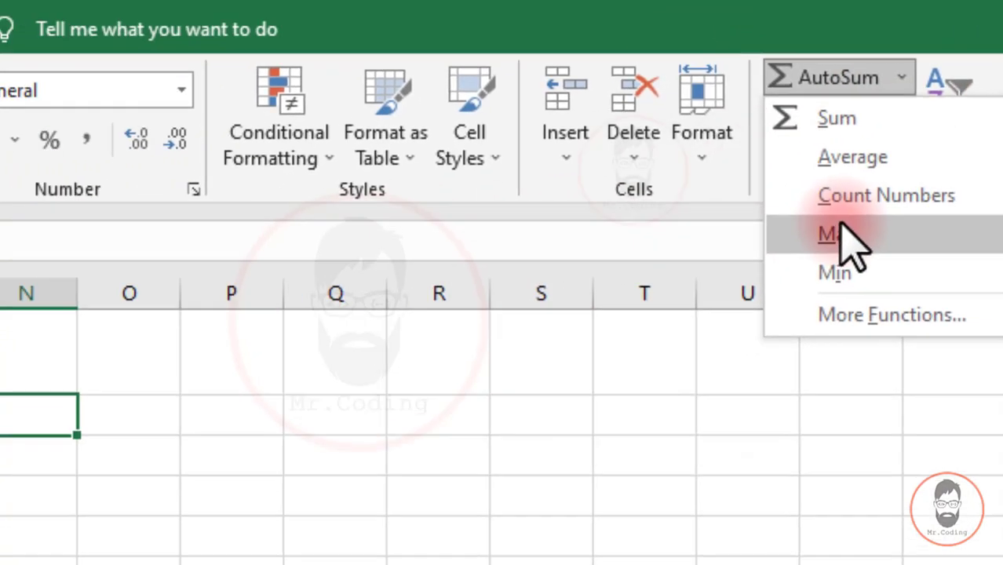
pyautogui.click(699, 260)
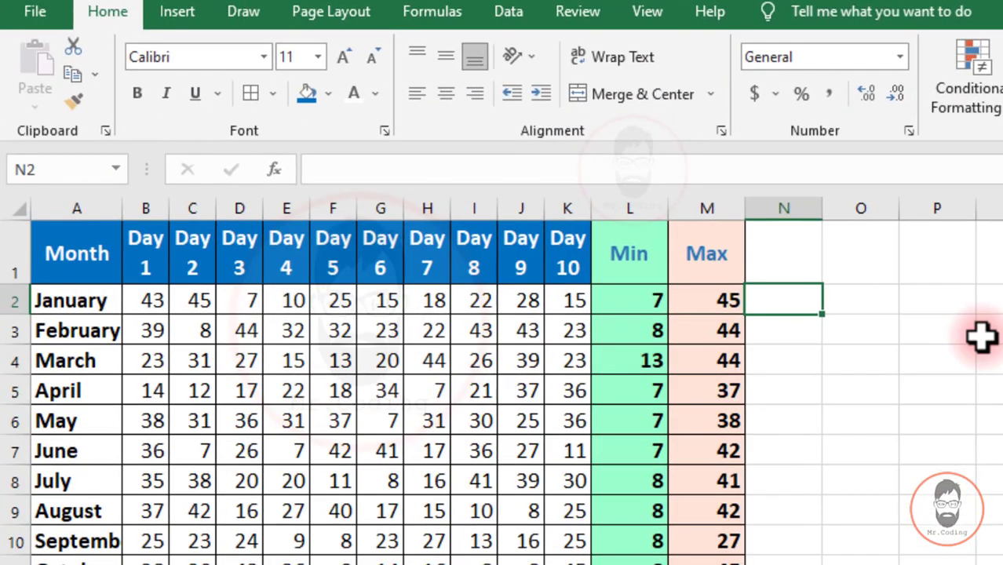